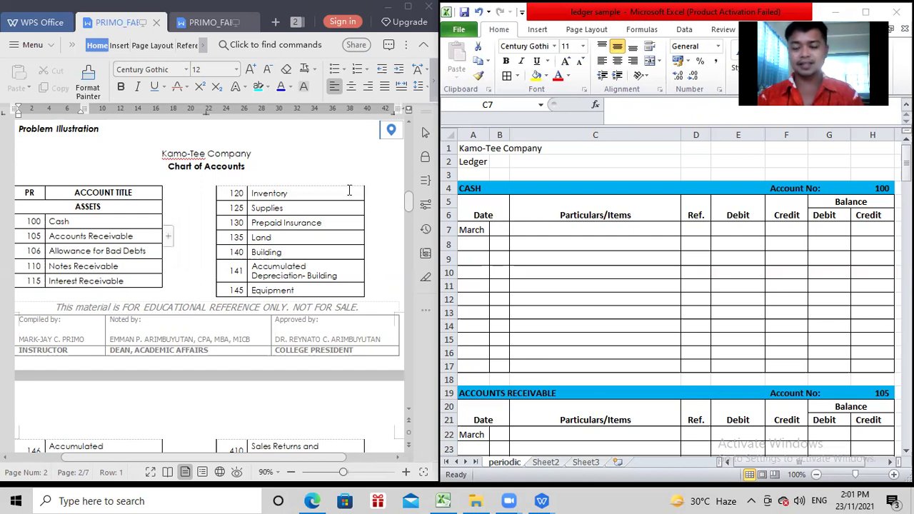
- Review the ledger's CASH, ACCOUNTS RECEIVABLE and INVENTORY account sections
click(477, 187)
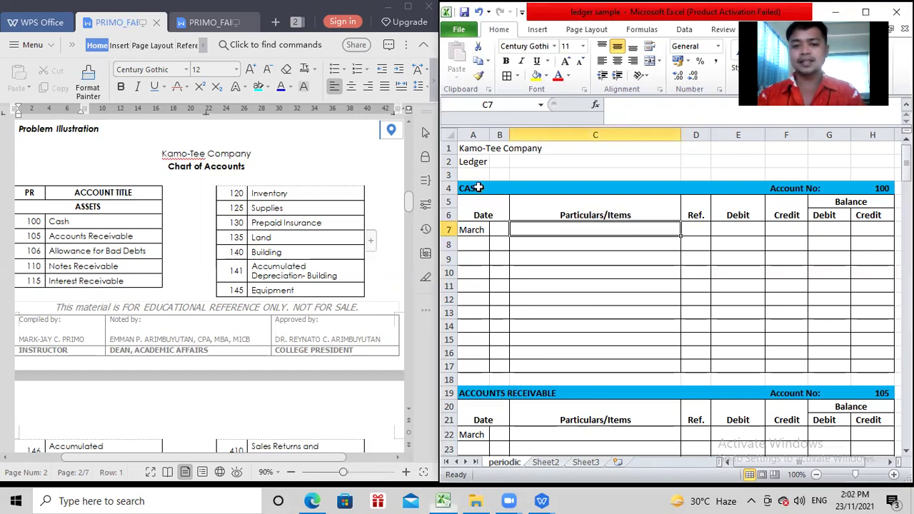
click(478, 187)
scroll(482, 235, down, 3)
click(474, 268)
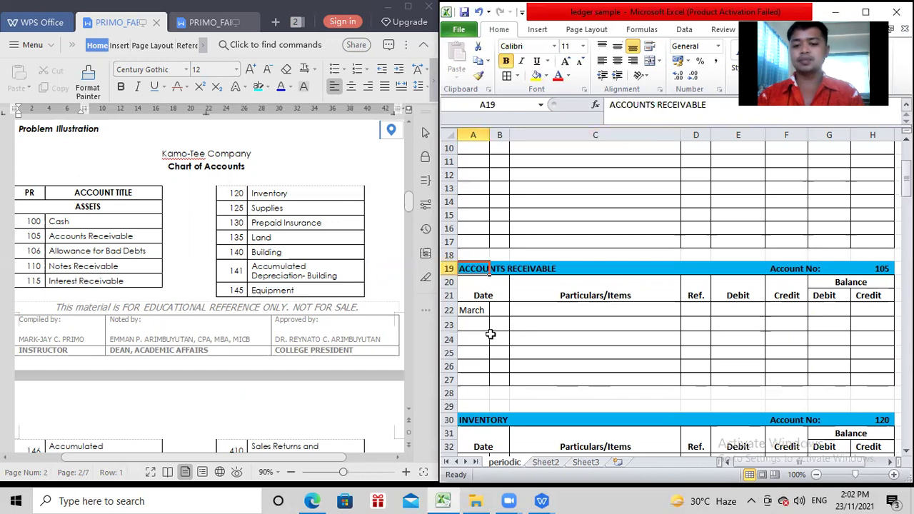
scroll(473, 333, down, 2)
click(475, 336)
scroll(492, 258, down, 6)
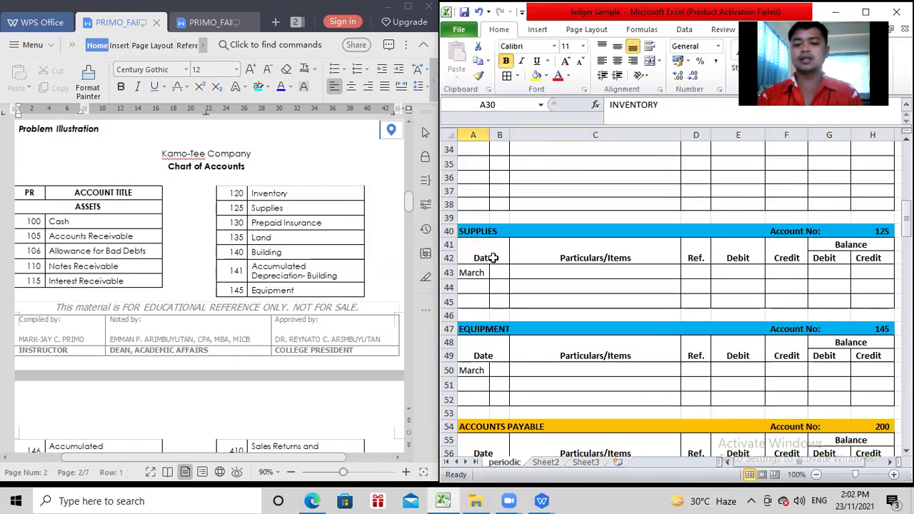
scroll(488, 307, down, 1)
scroll(491, 308, up, 6)
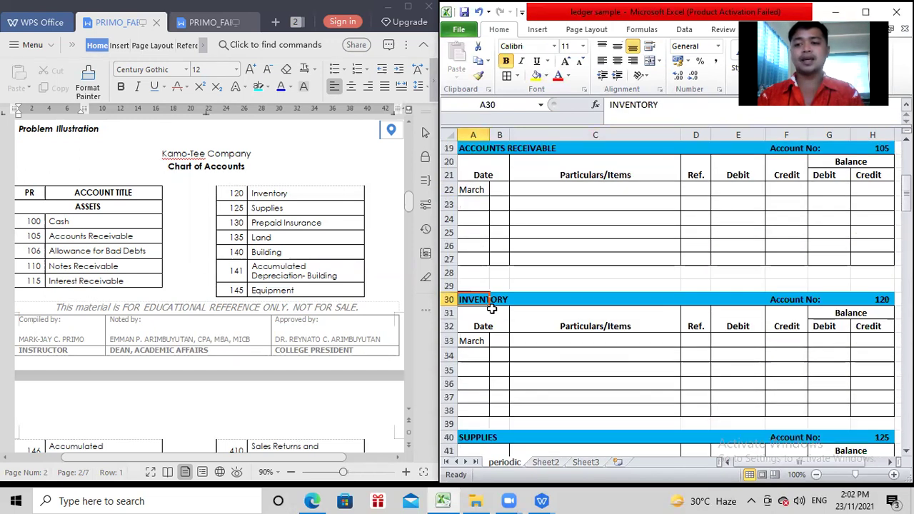
scroll(491, 309, up, 6)
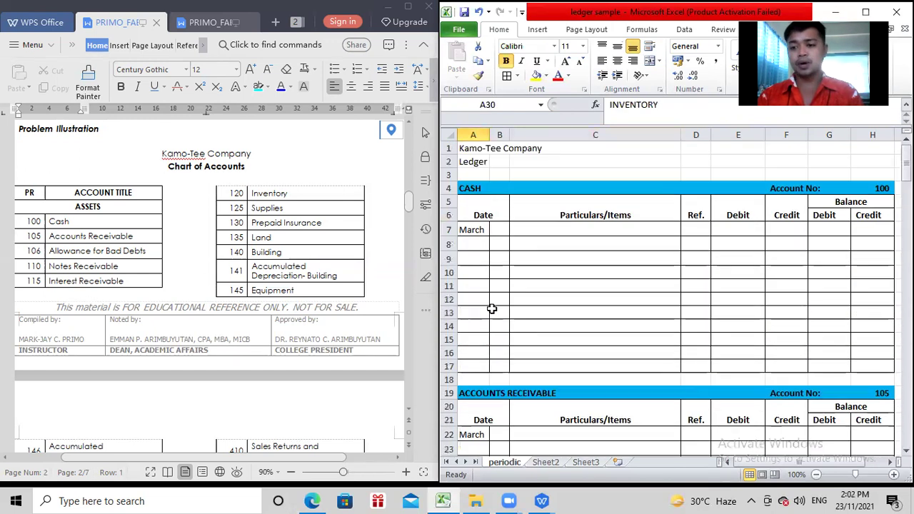
- Point out the ledger columns Date, Particulars/Items, Ref., Debit and Credit
click(478, 213)
click(554, 208)
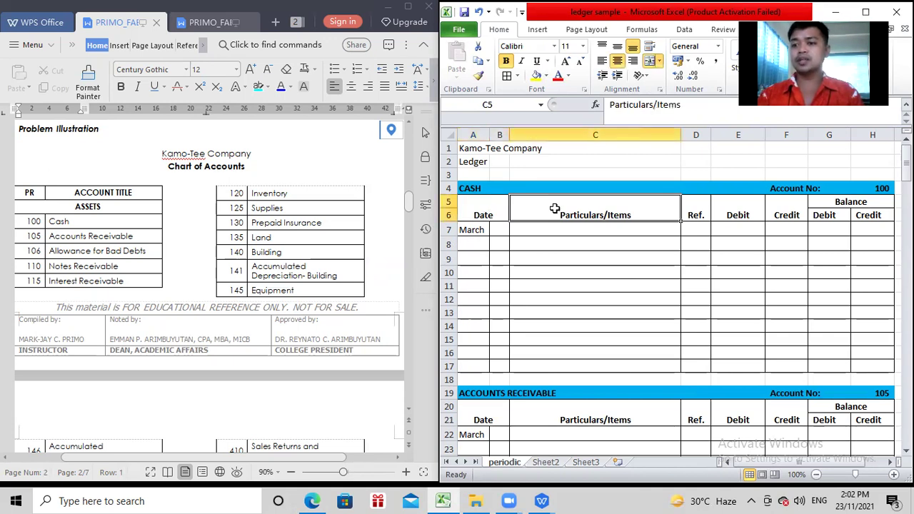
click(681, 214)
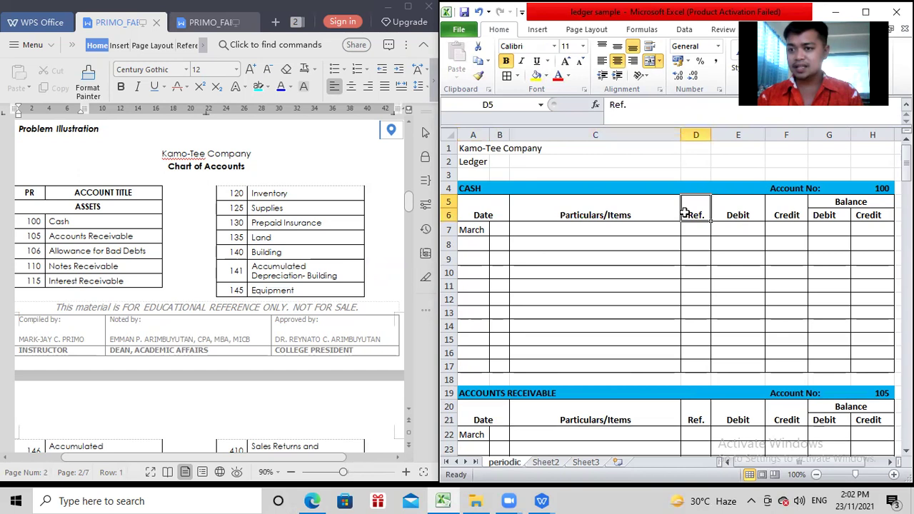
click(730, 215)
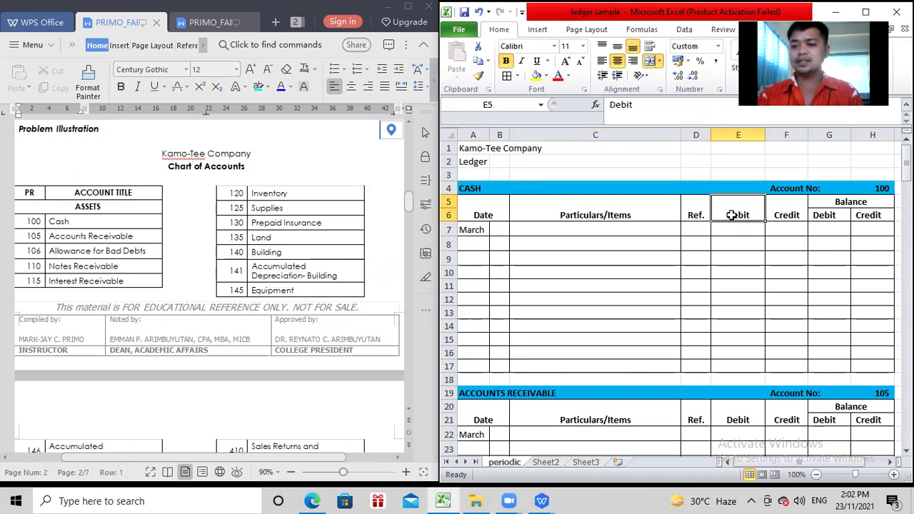
click(785, 214)
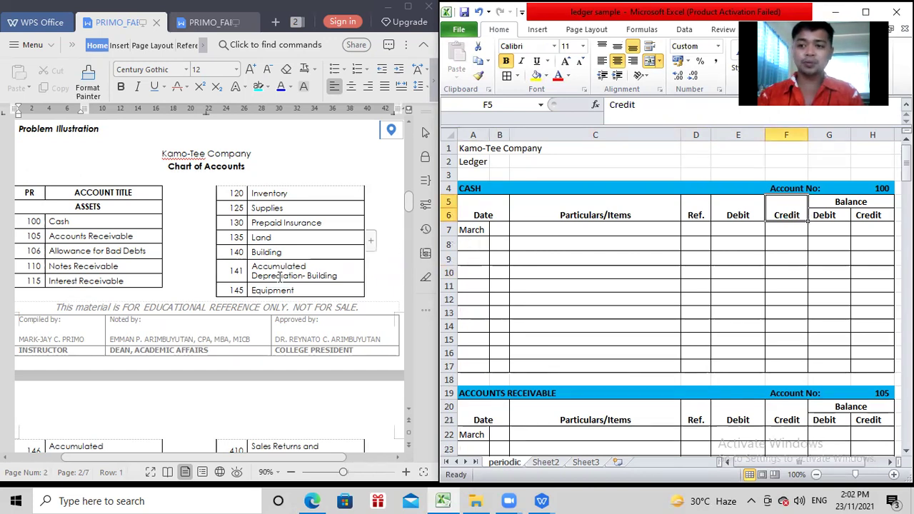
- Scroll the WPS journal document down past the transaction list to the GJ-1 table
scroll(275, 270, down, 1)
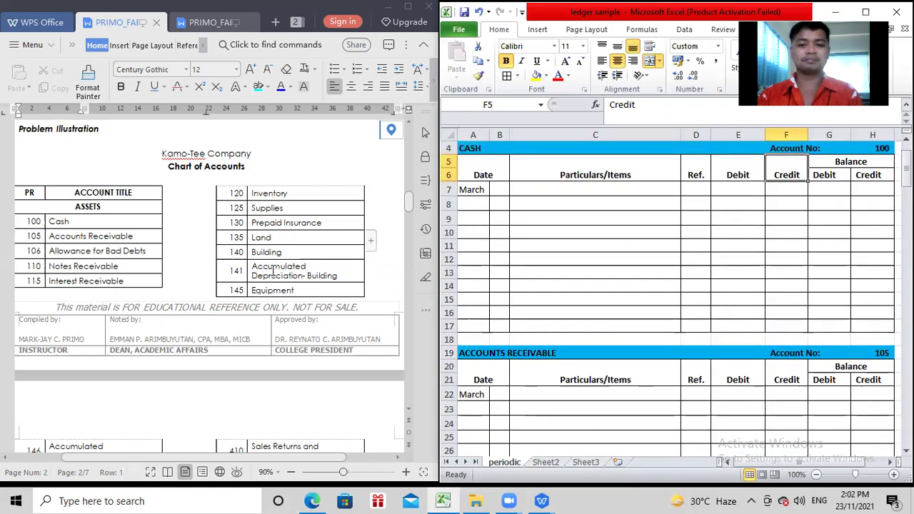
click(200, 330)
scroll(207, 308, down, 5)
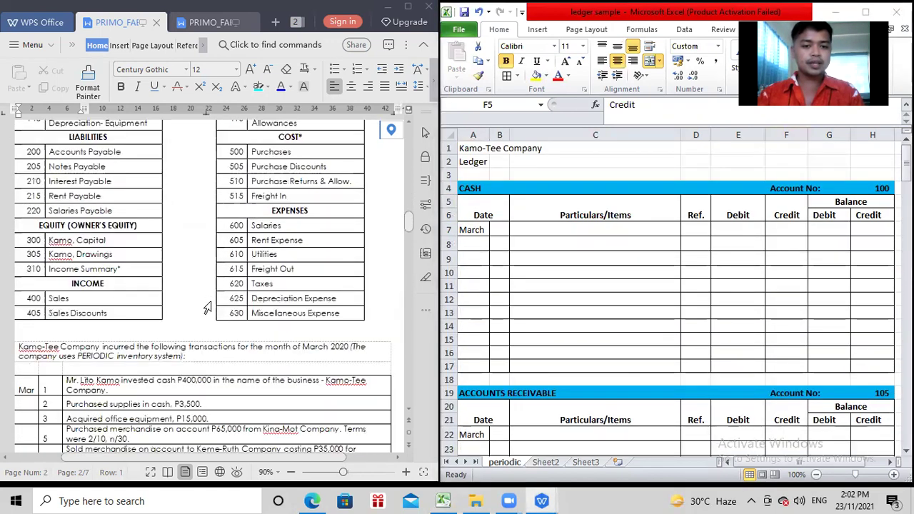
scroll(207, 308, down, 10)
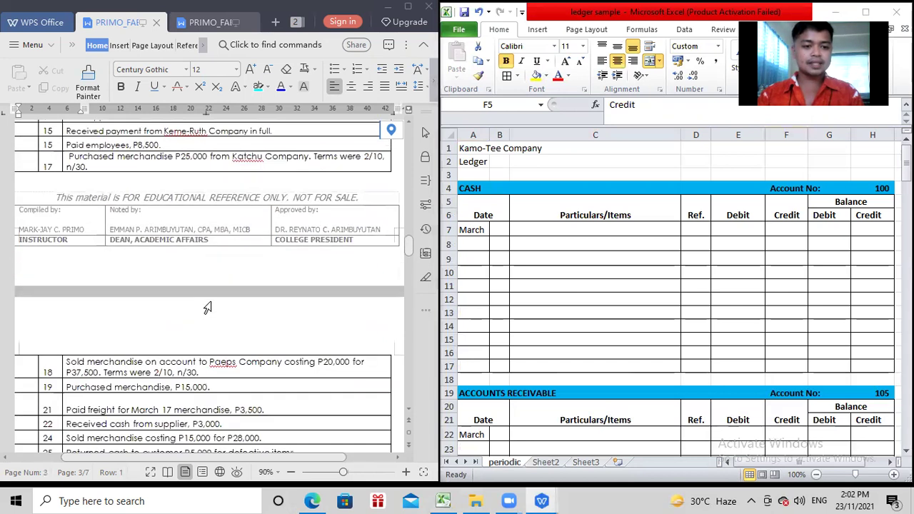
scroll(207, 308, down, 8)
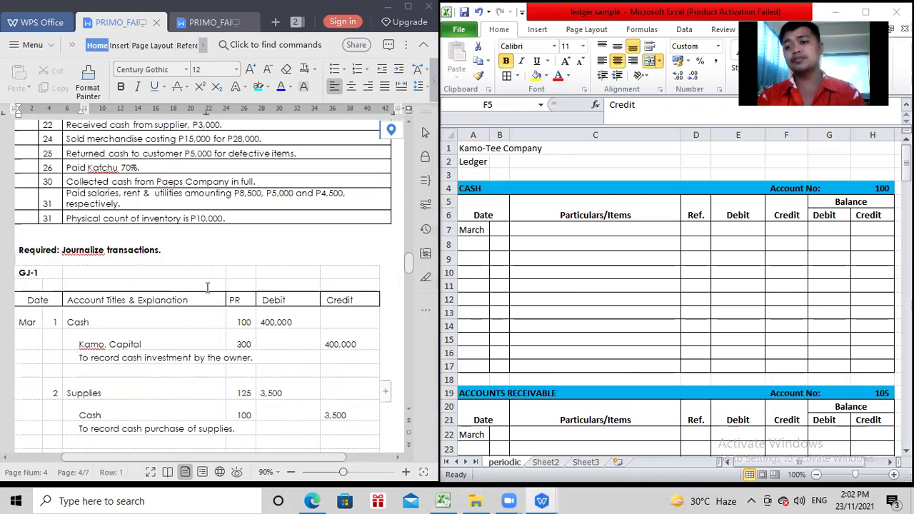
scroll(134, 275, down, 1)
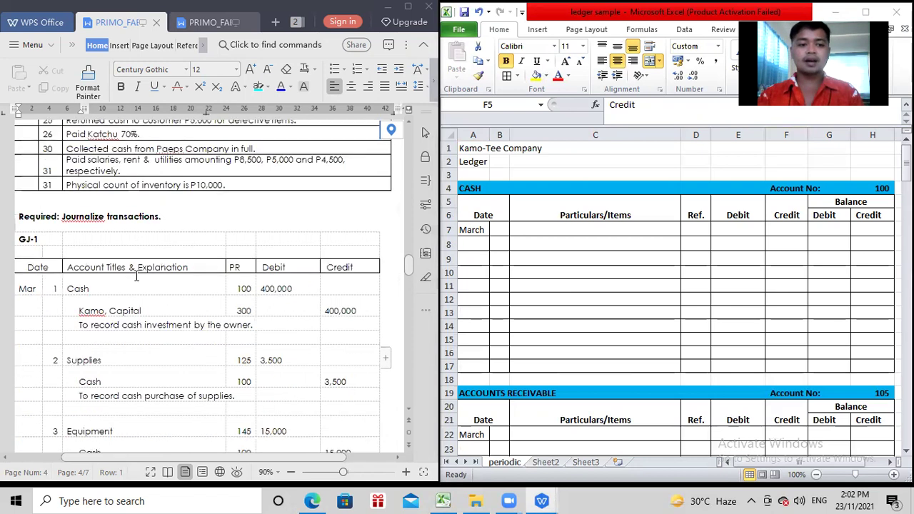
scroll(136, 275, down, 3)
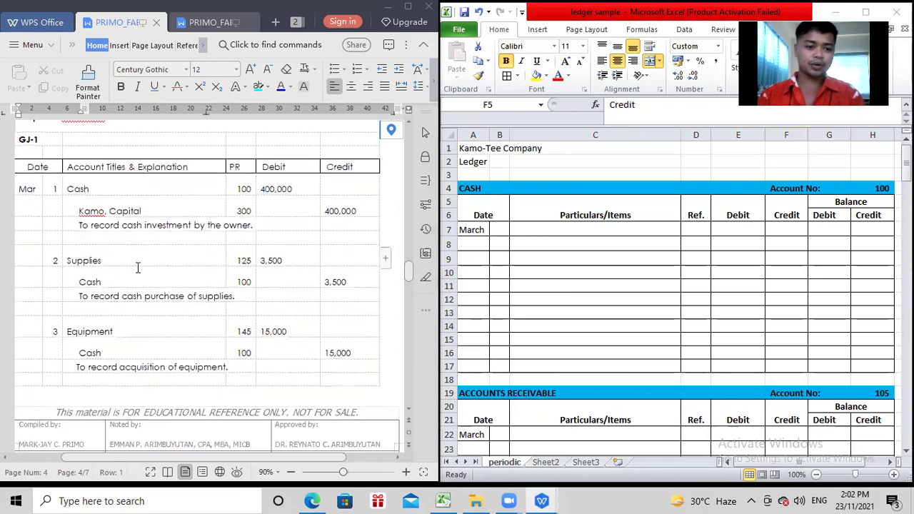
- Point out the March 1 entry's day and its Kamo, Capital credit line
click(120, 210)
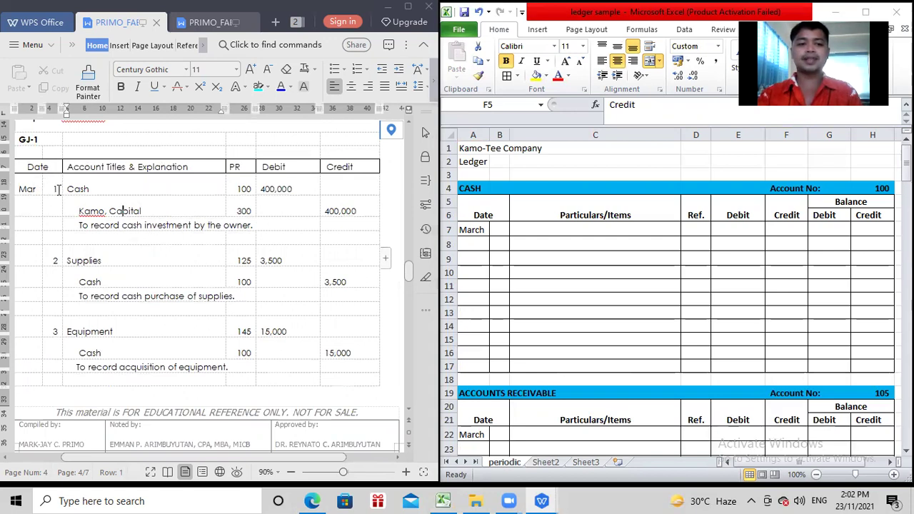
click(59, 188)
click(81, 211)
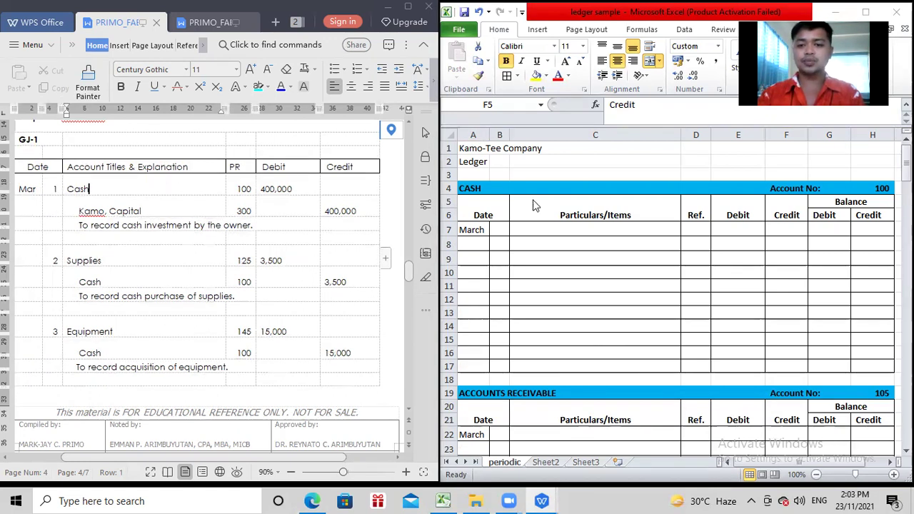
- Enter day 1 beside March in row 7 of the CASH ledger
click(504, 218)
click(503, 229)
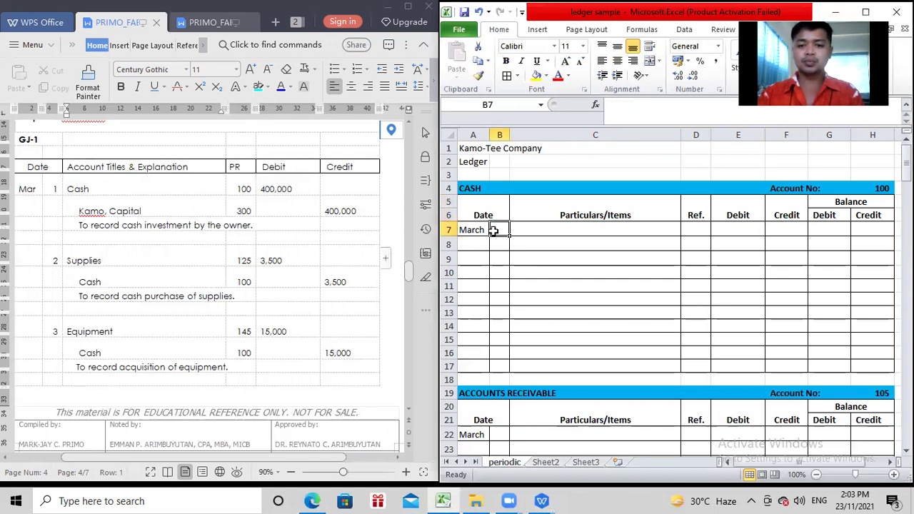
text(1)
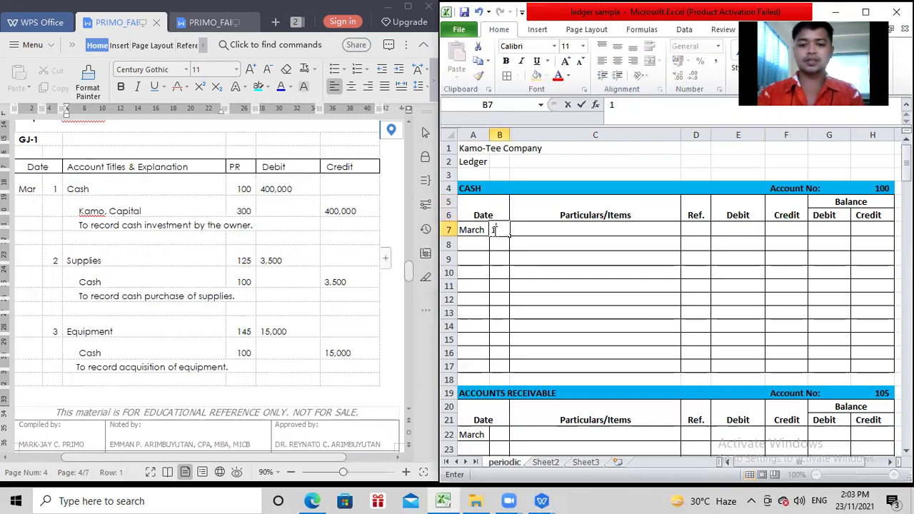
click(534, 226)
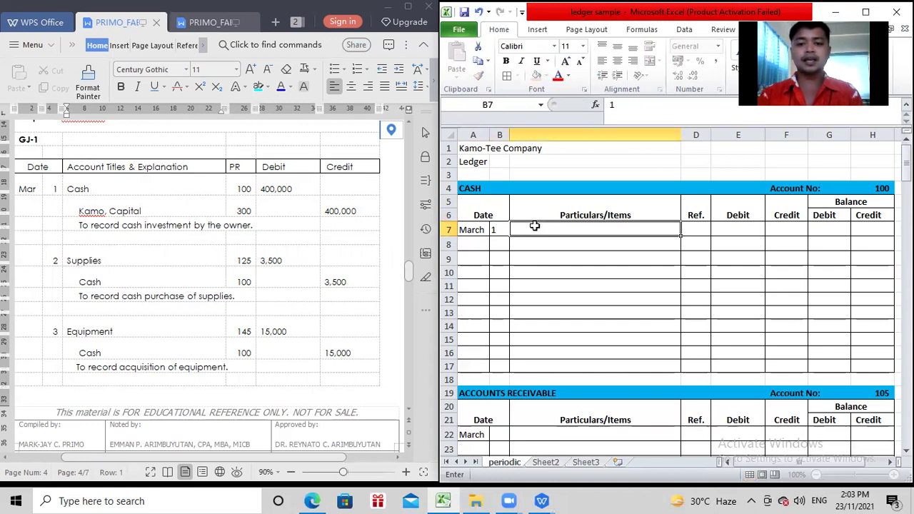
- Copy 'cash investment by the owner' from the journal into row 7's Particulars cell
click(104, 228)
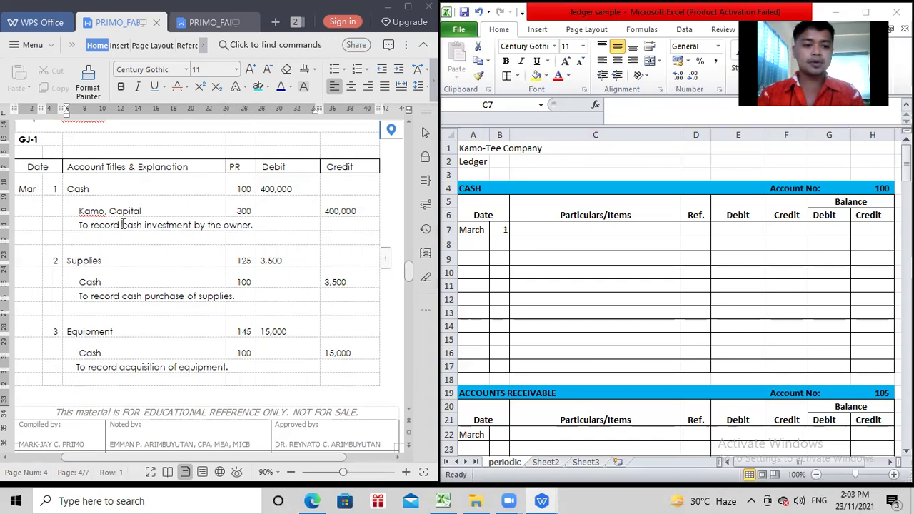
drag(123, 224, 255, 225)
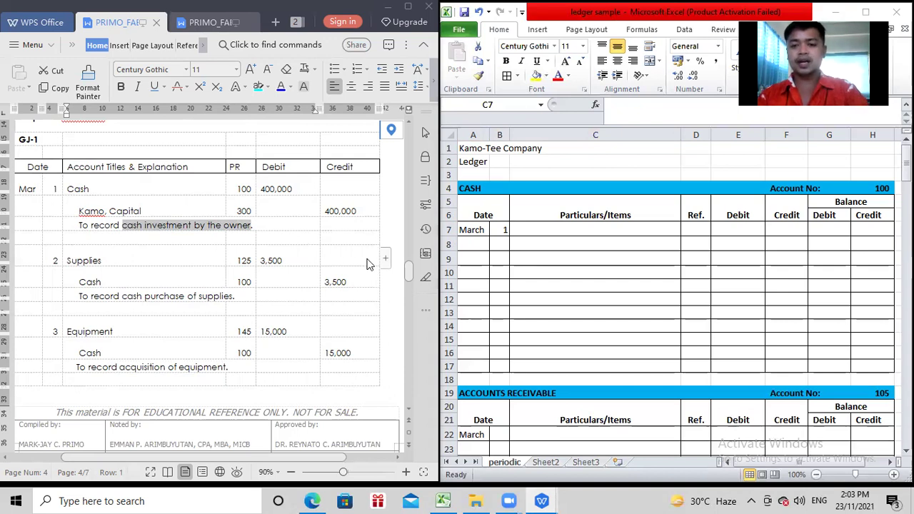
click(529, 224)
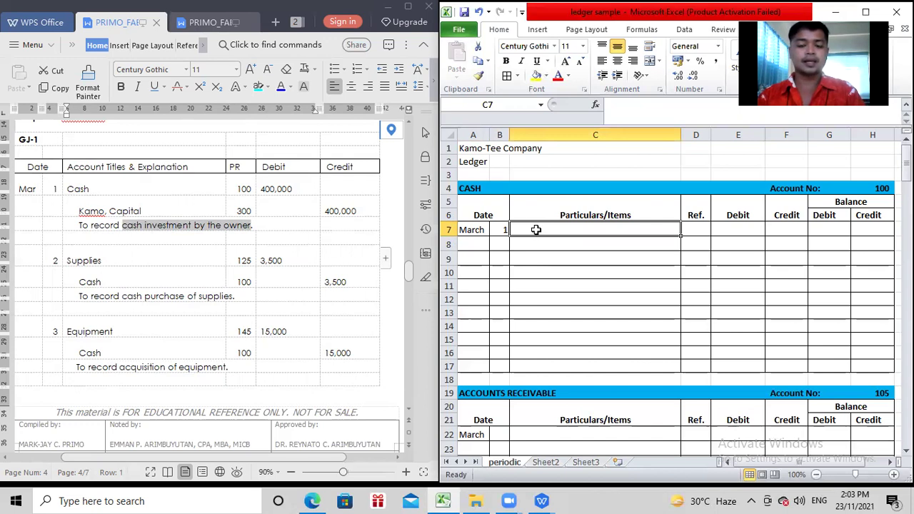
right_click(537, 232)
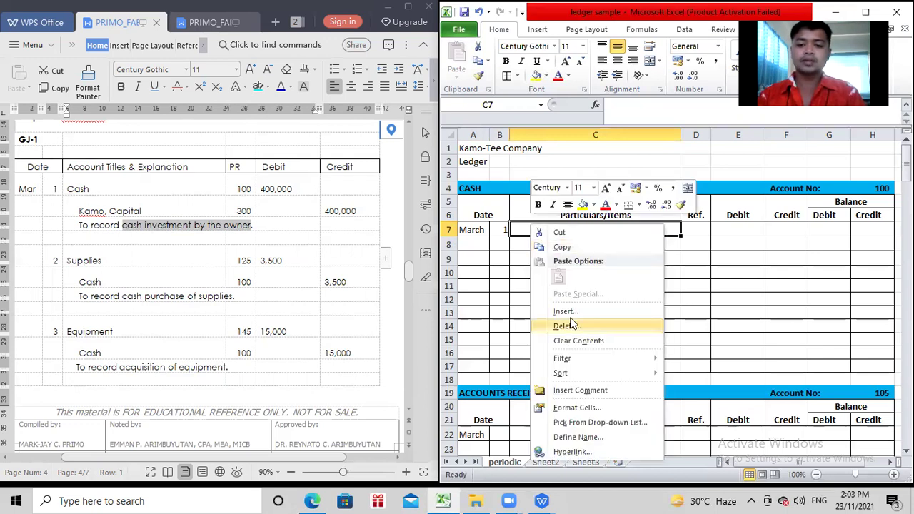
click(513, 228)
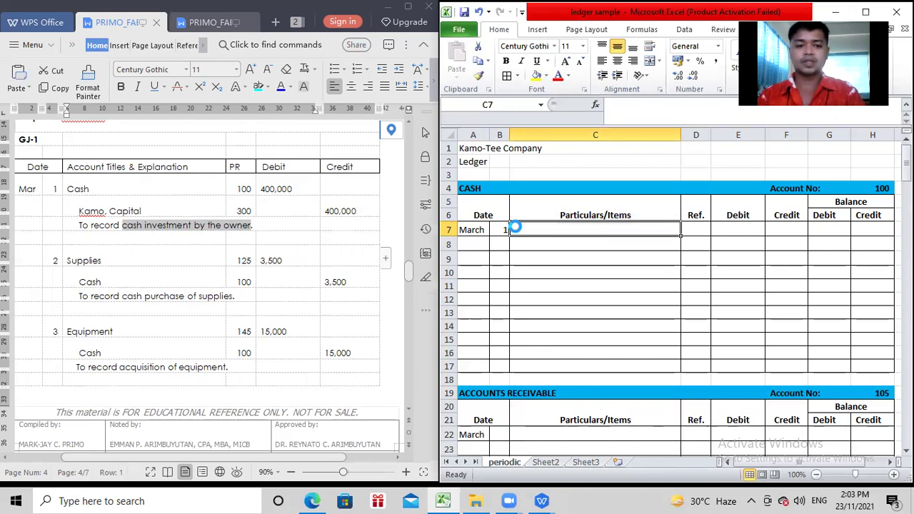
- Enter GJ-1 as the posting reference in row 7's Ref. cell
click(694, 228)
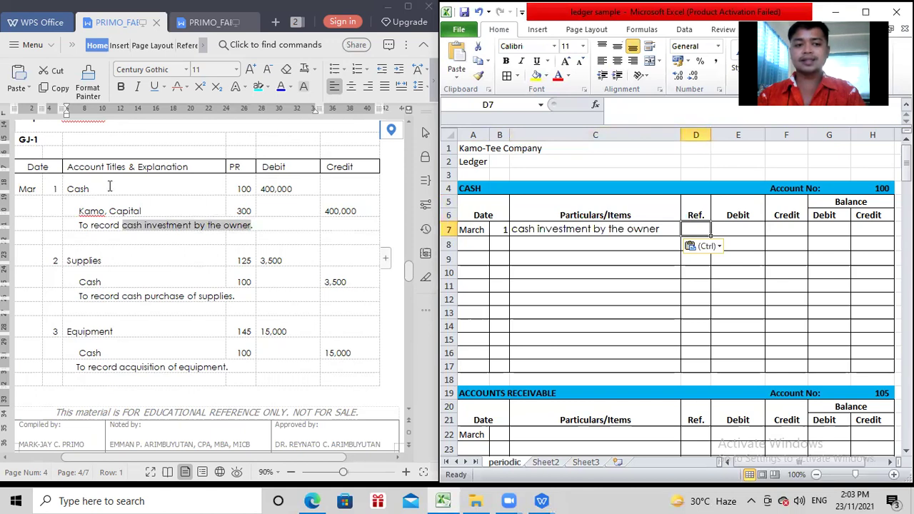
click(244, 189)
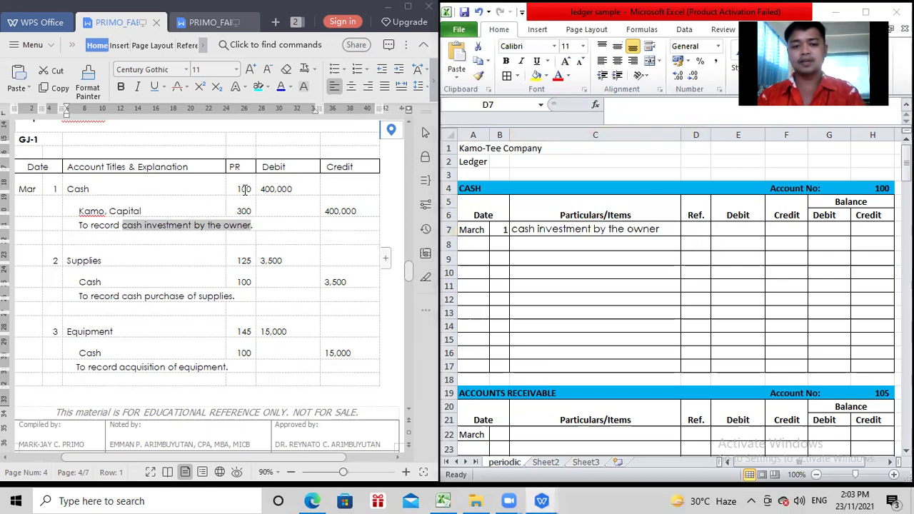
click(693, 231)
key(ctrl+v)
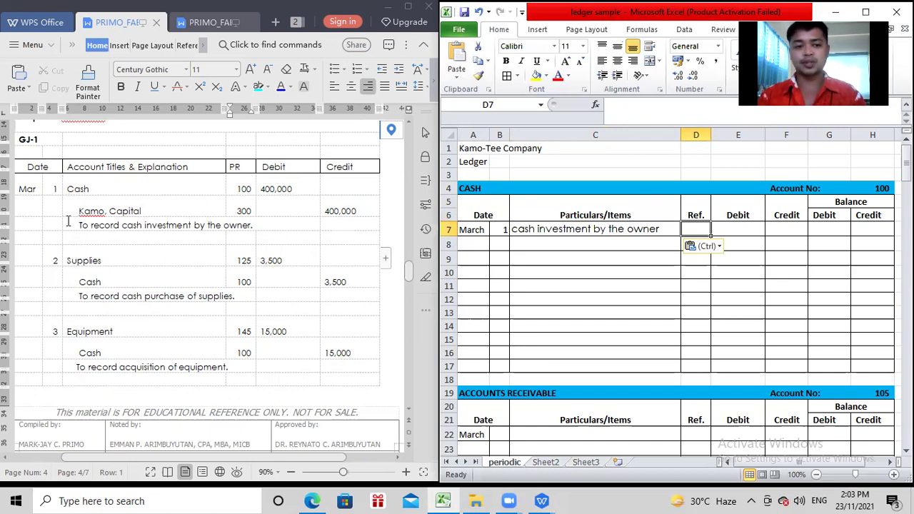
click(31, 127)
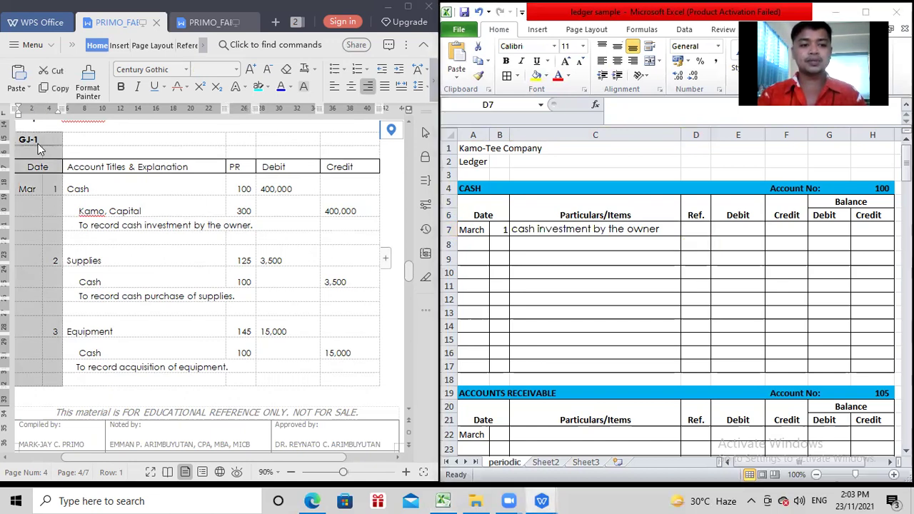
click(40, 140)
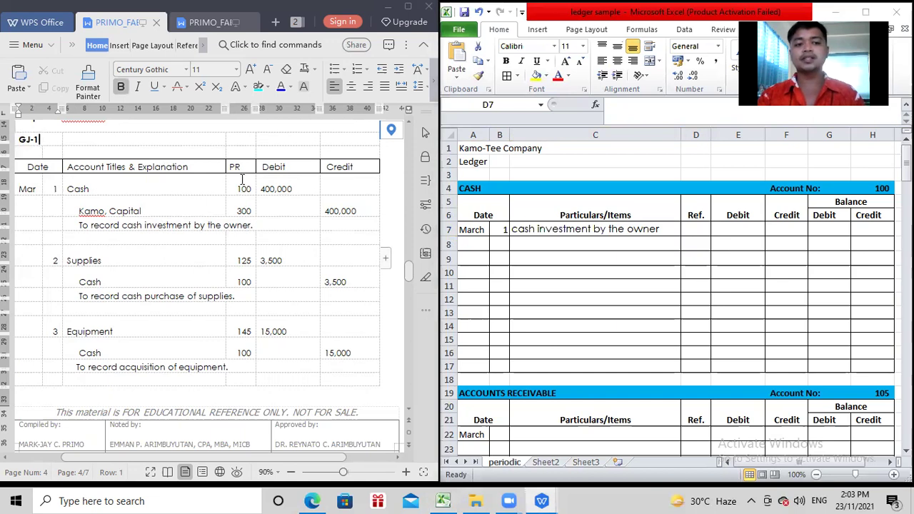
click(690, 227)
key(ctrl+v)
text(GJ)
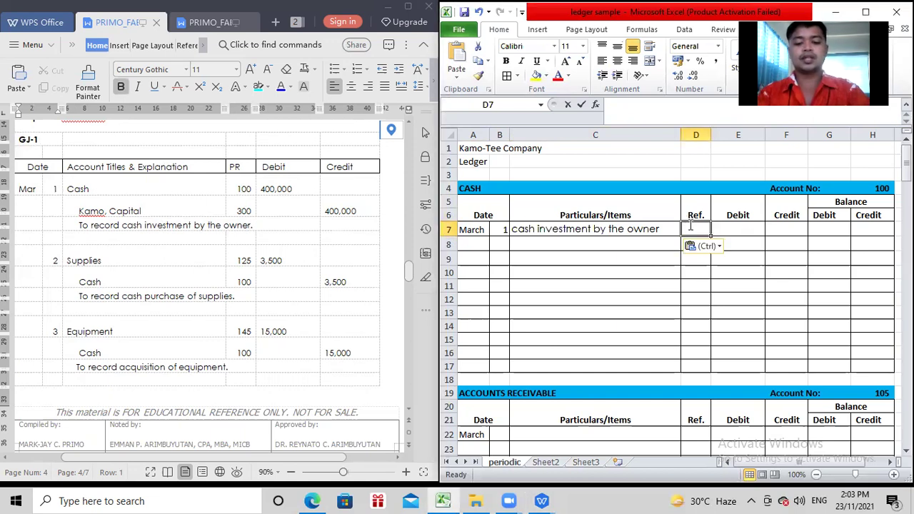
text(-1)
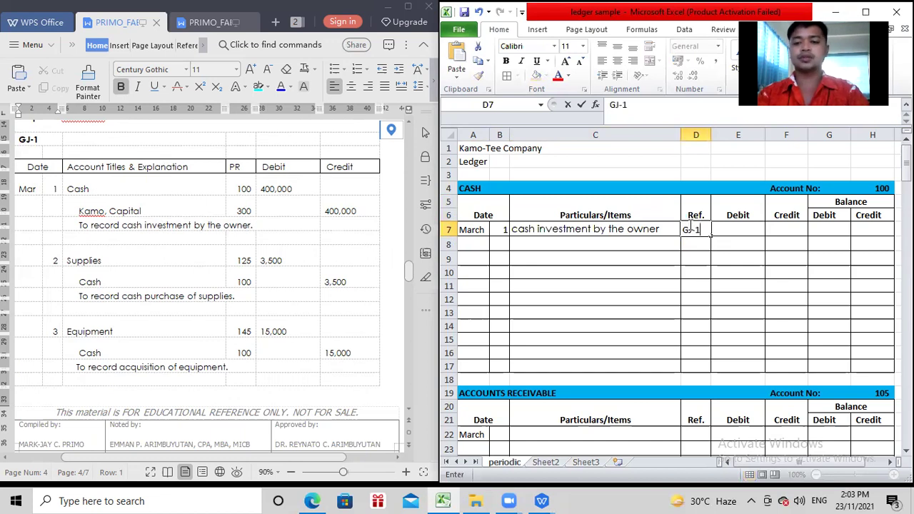
key(Tab)
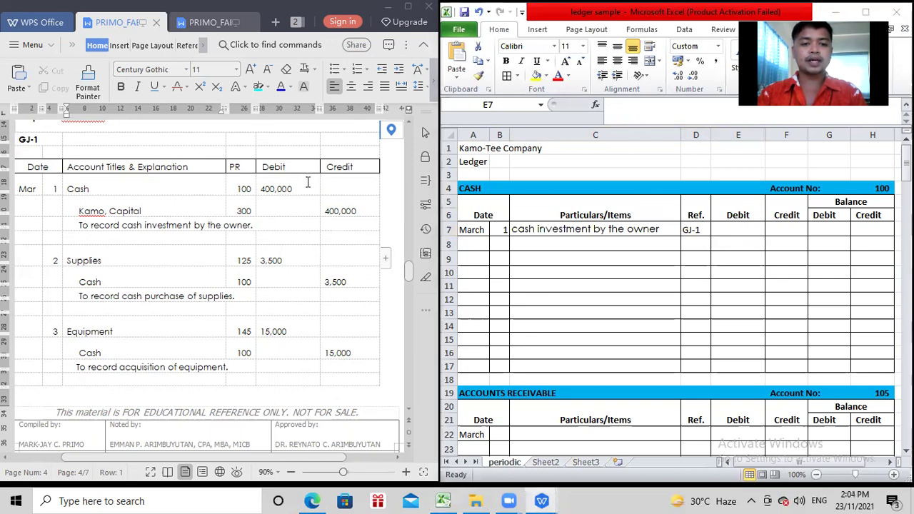
- Enter 400,000 as both the debit and the debit balance in Cash row 7
click(285, 182)
drag(262, 189, 296, 190)
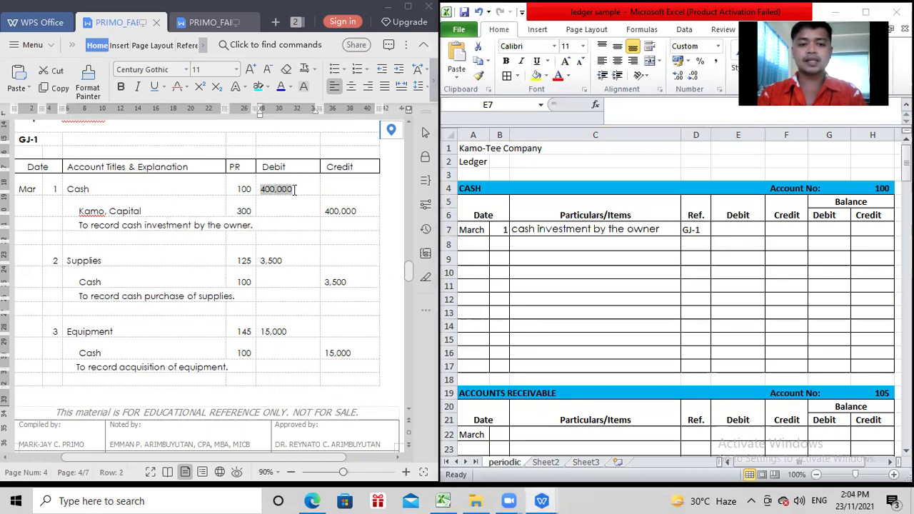
click(742, 227)
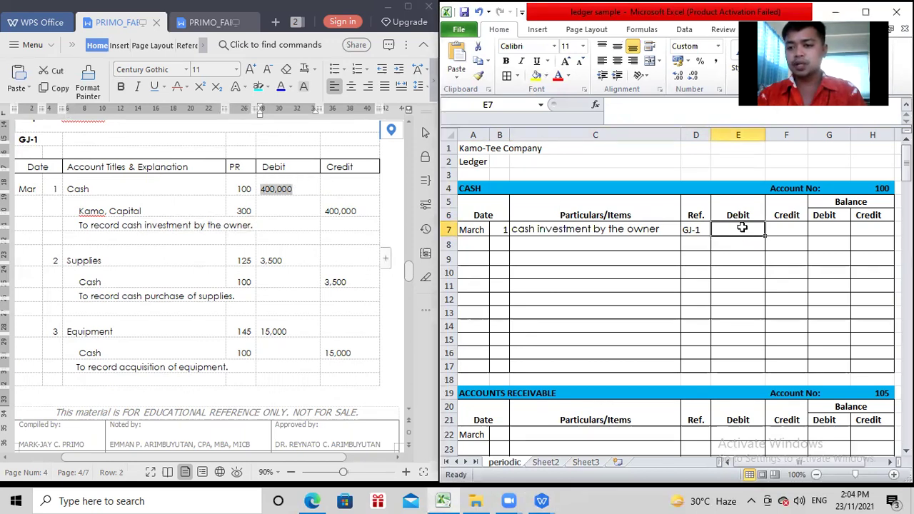
text(400,00)
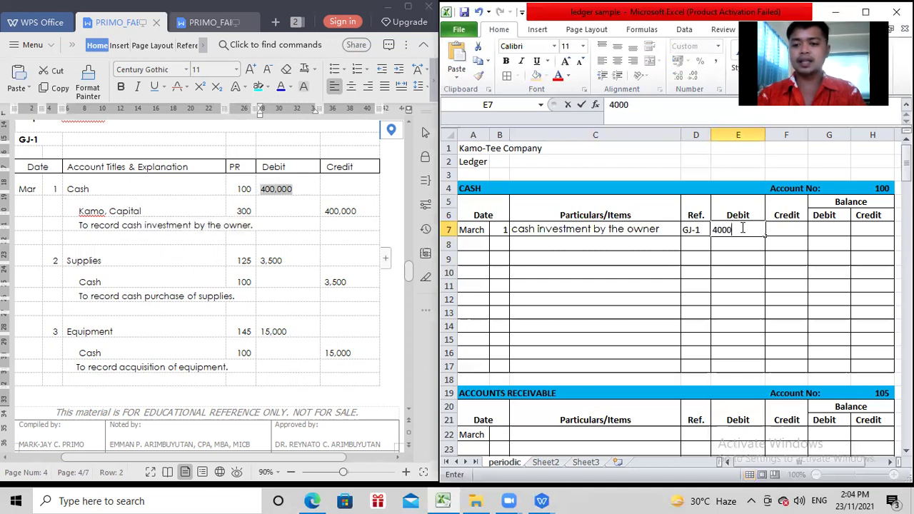
text(00)
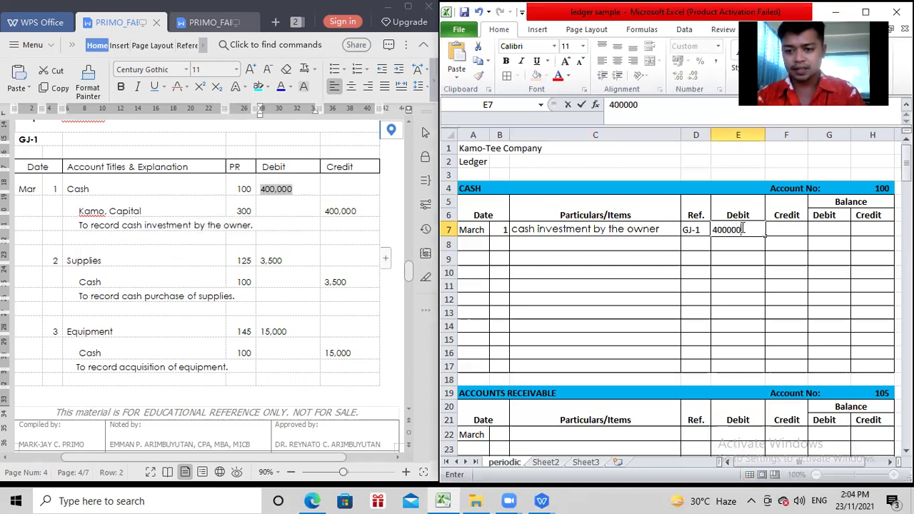
key(Return)
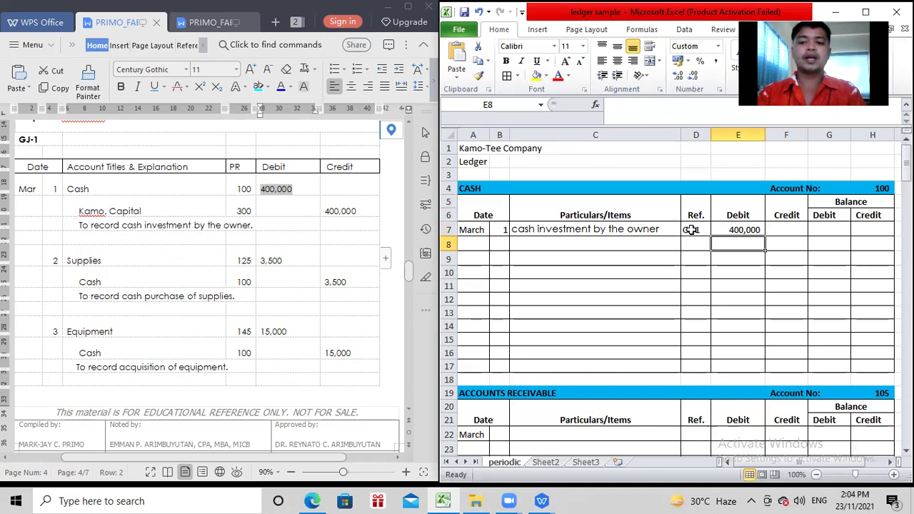
click(727, 226)
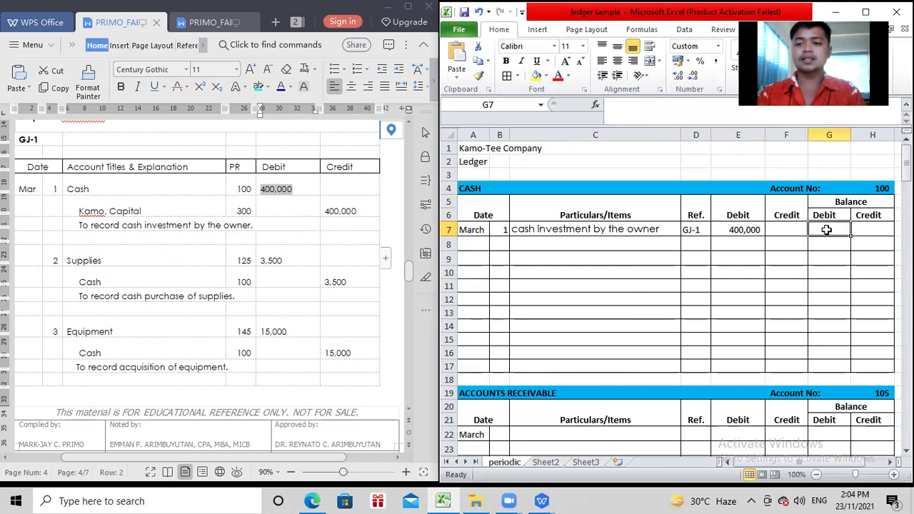
text(400,)
text(00)
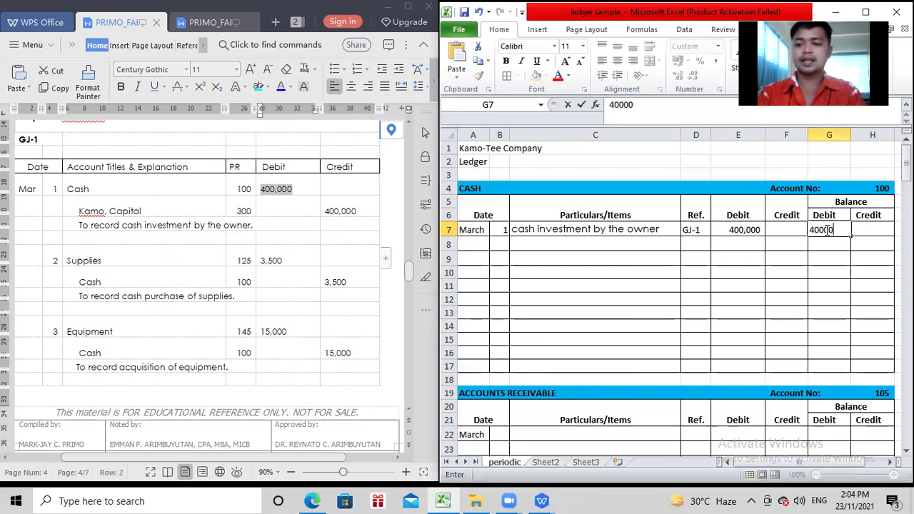
text(0)
key(Return)
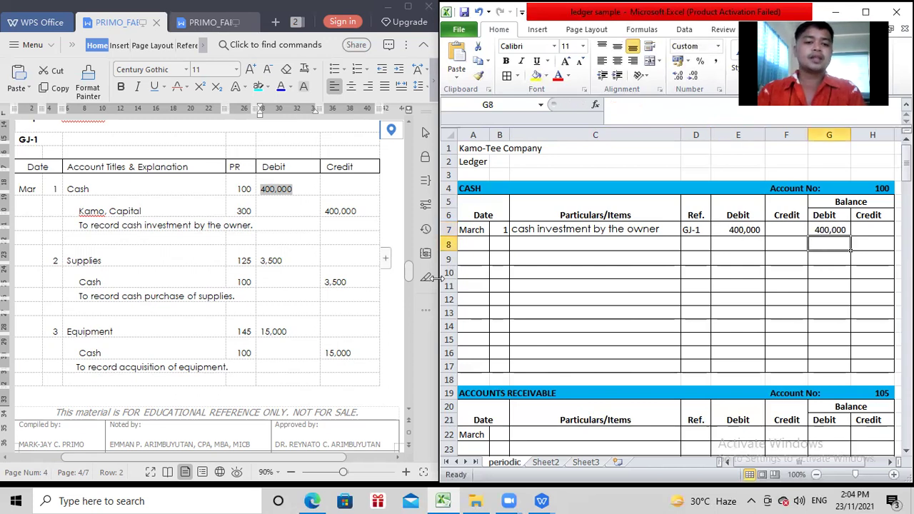
- Check the journal's Kamo, Capital credit amount and scroll down to the KAMO, CAPITAL ledger
click(91, 211)
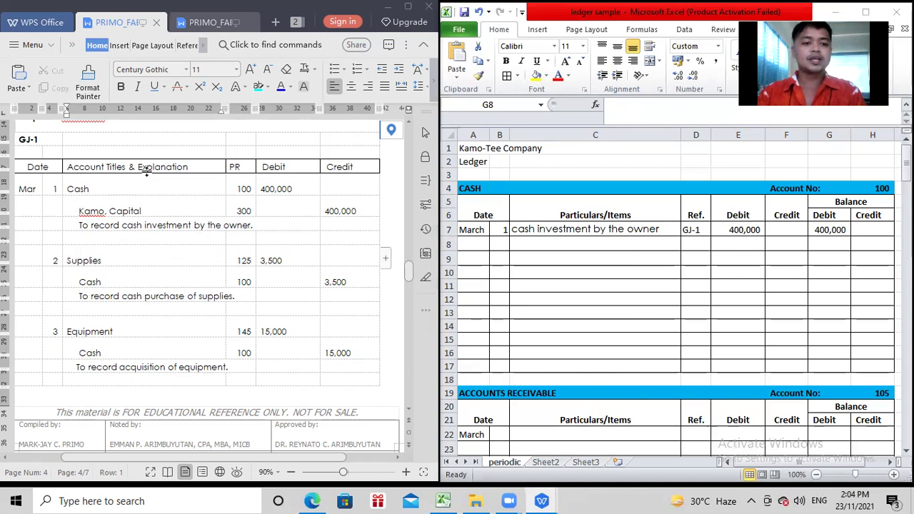
click(341, 213)
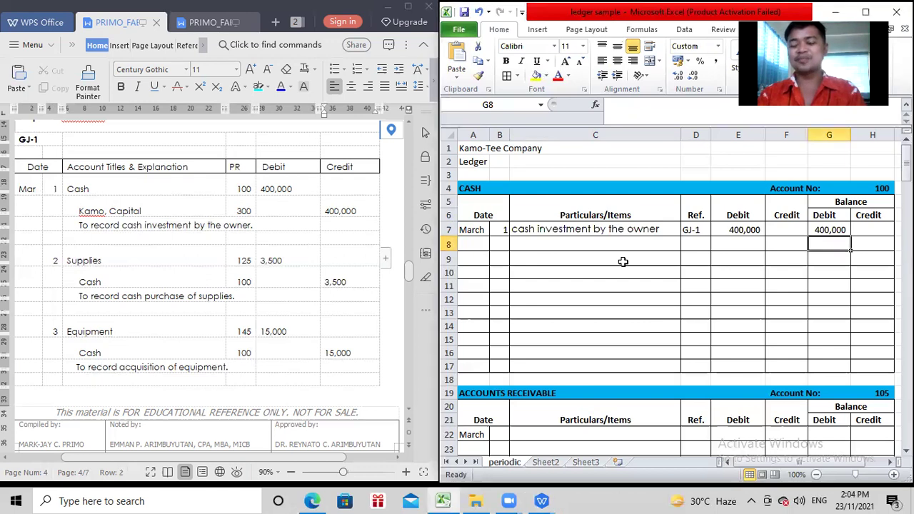
scroll(622, 258, down, 12)
scroll(623, 256, down, 8)
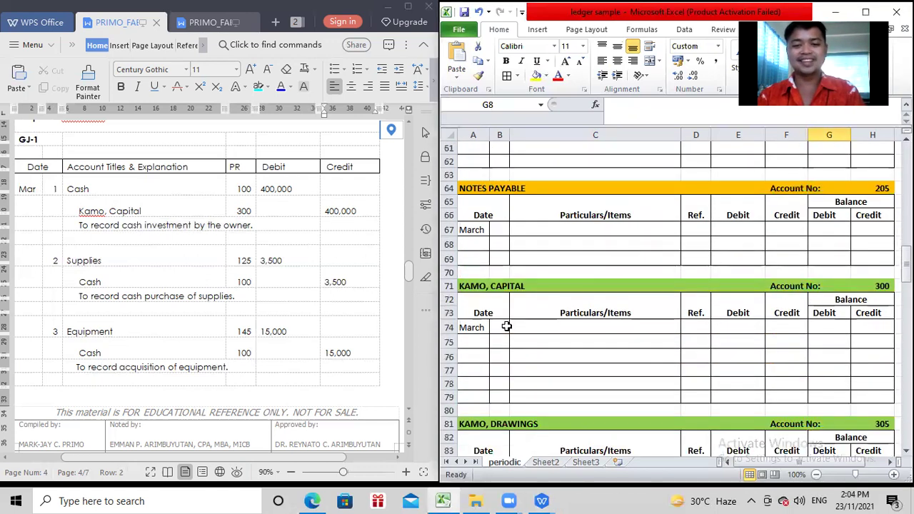
- Enter day 1 and paste 'cash investment by the owner' into Kamo, Capital row 74
click(504, 327)
text(1)
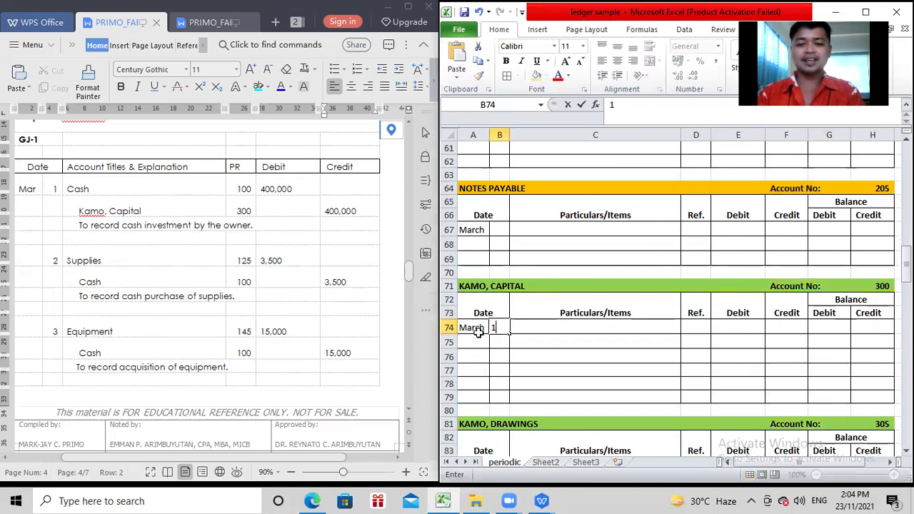
click(129, 215)
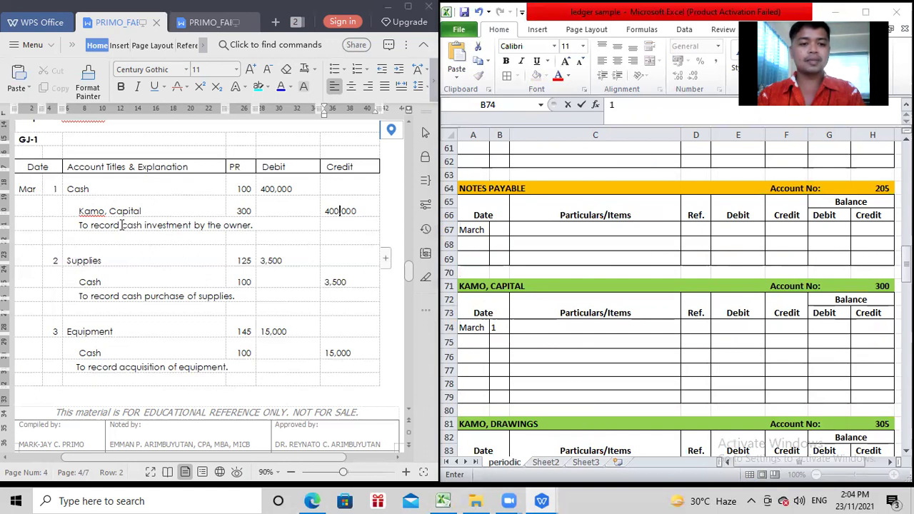
drag(122, 224, 251, 227)
key(ctrl+c)
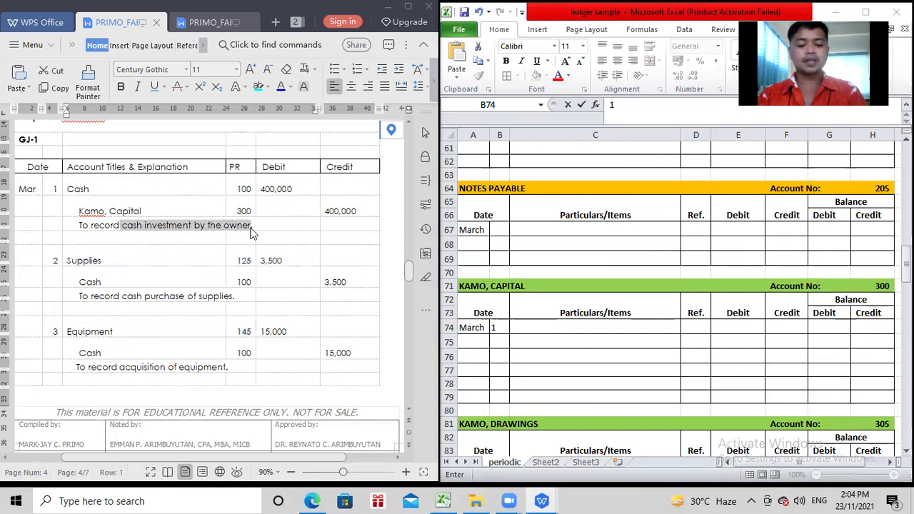
click(541, 327)
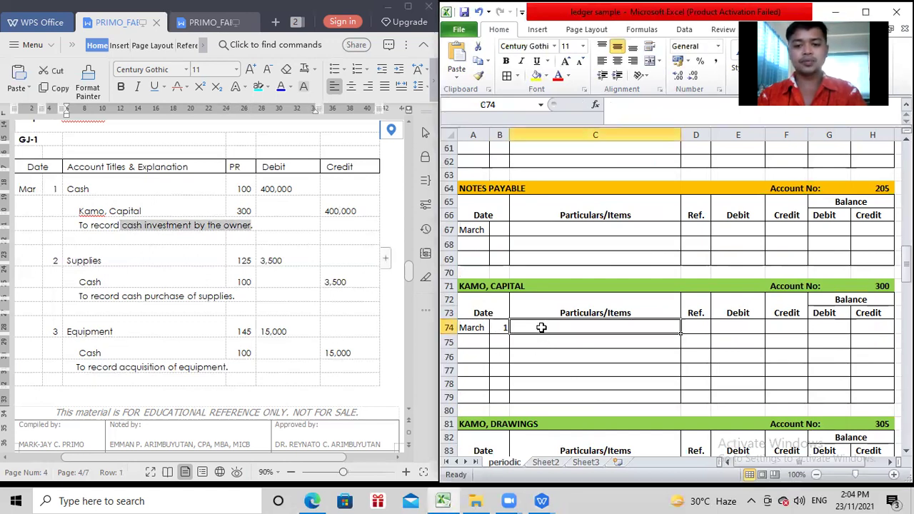
key(ctrl+v)
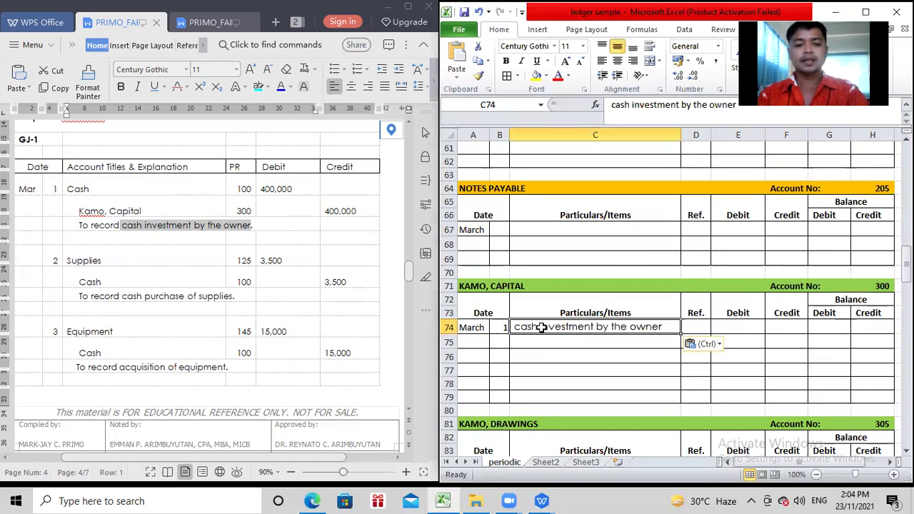
- Enter a 400,000 credit and 400,000 credit balance for the capital entry
click(174, 208)
click(365, 210)
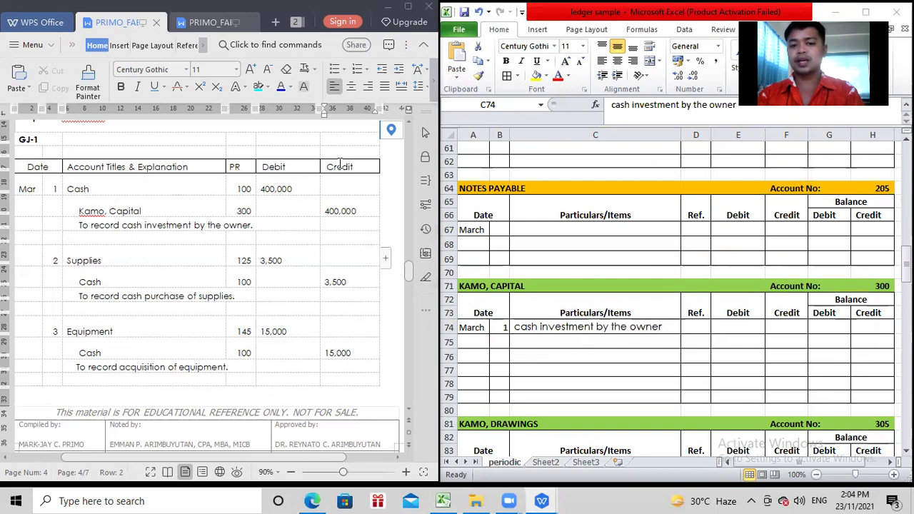
click(773, 325)
key(ctrl+v)
text(400000)
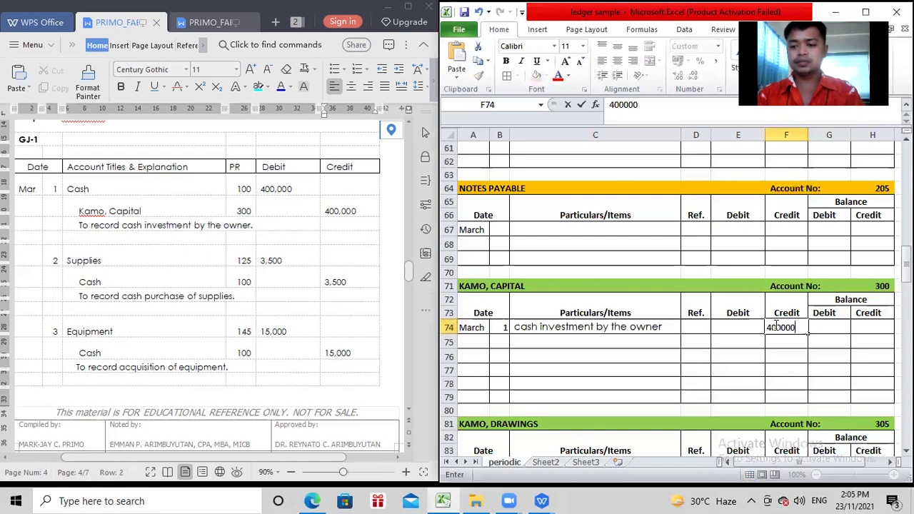
key(Return)
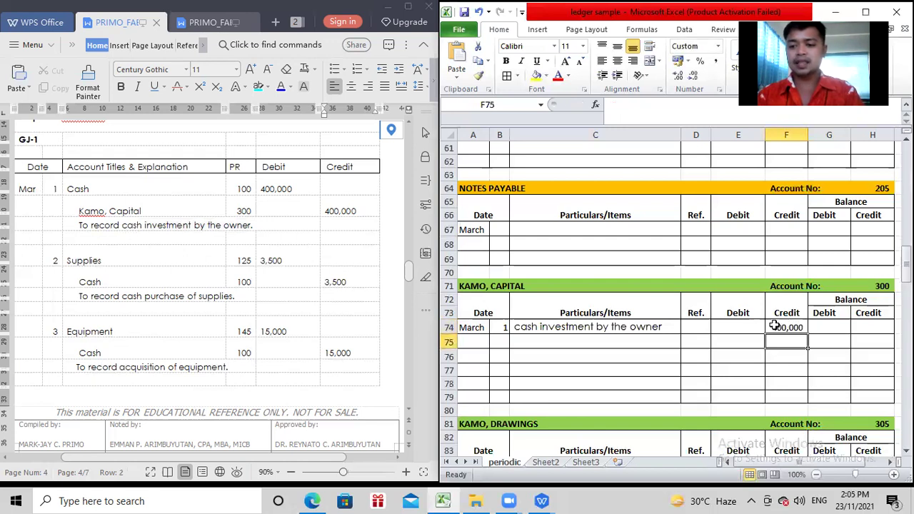
click(866, 326)
text(4)
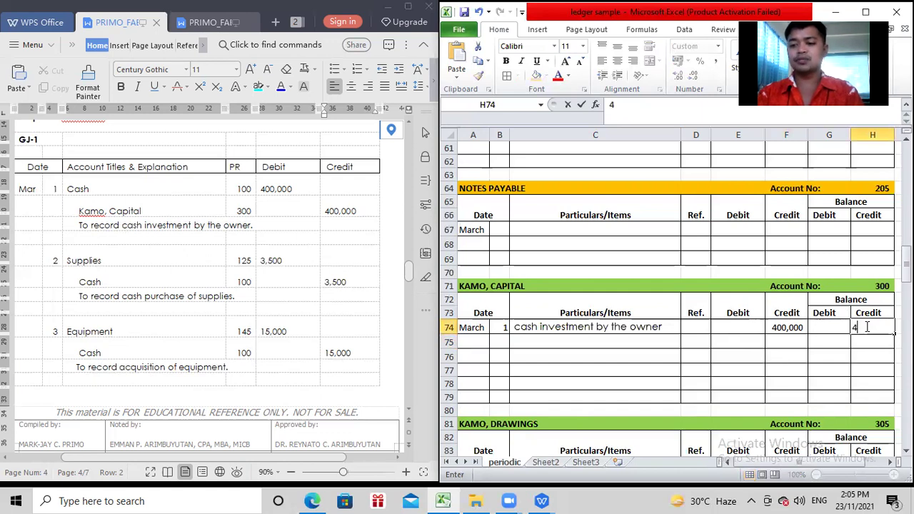
text(00,0000000)
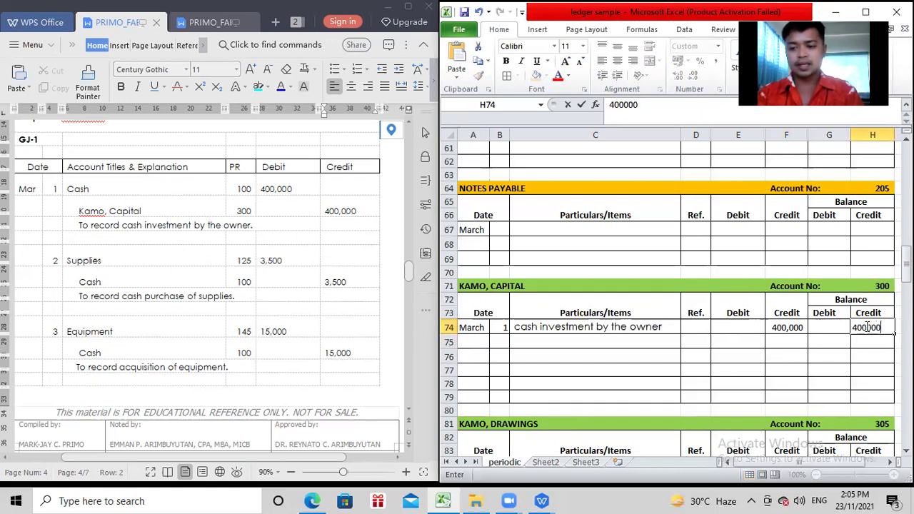
key(Return)
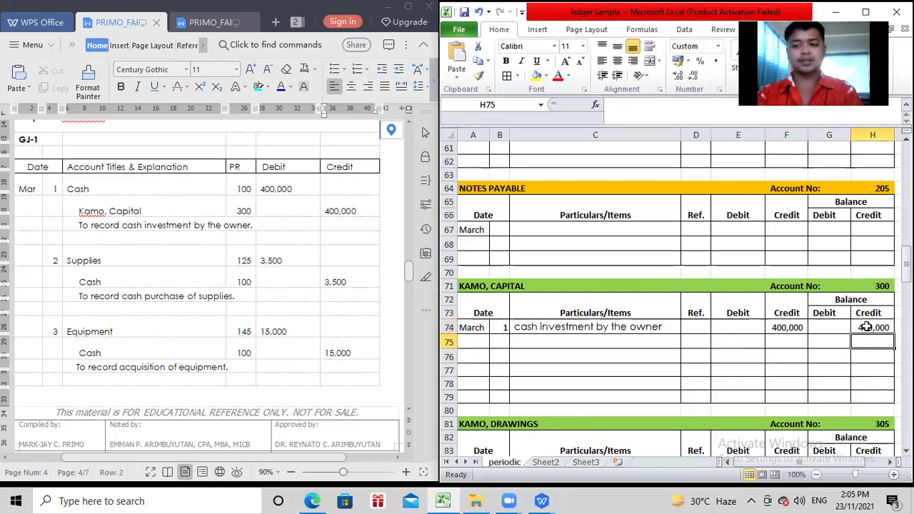
click(130, 230)
click(60, 260)
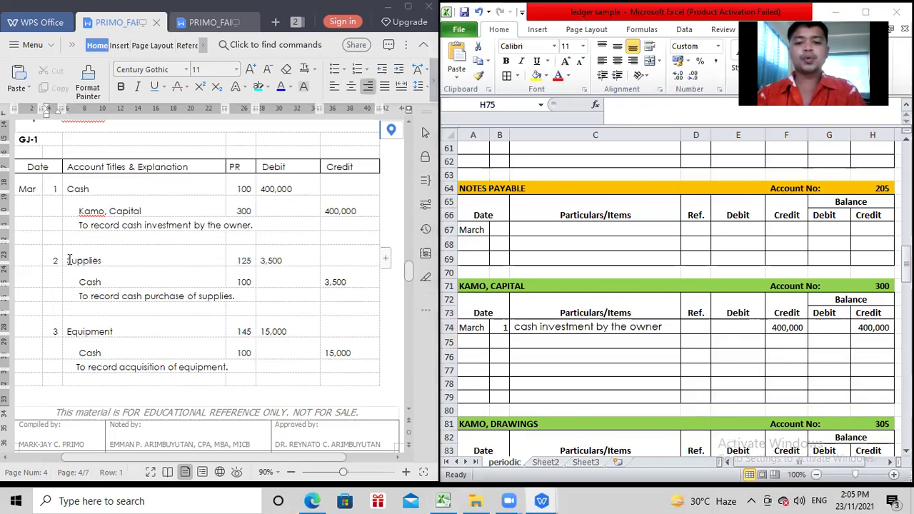
- Enter day 2 and paste 'cash purchase of supplies' into Supplies row 43
click(522, 251)
scroll(523, 251, up, 10)
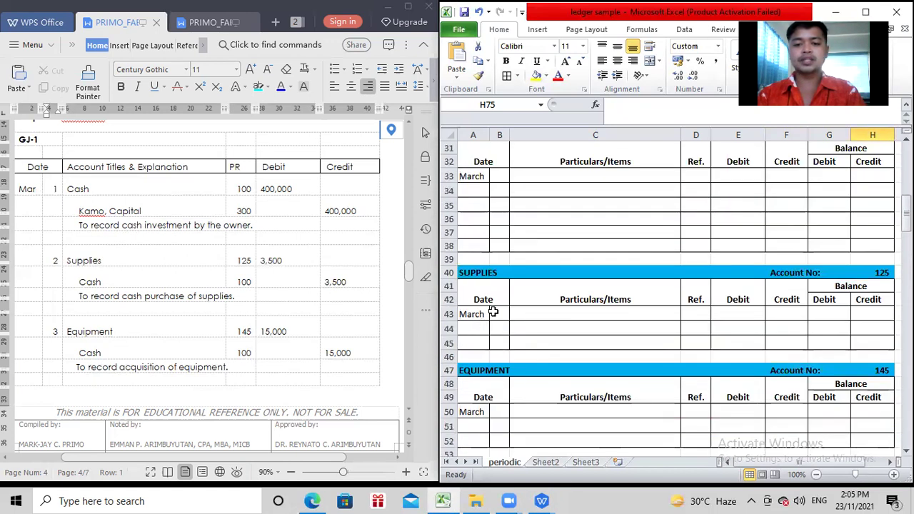
click(497, 314)
text(2)
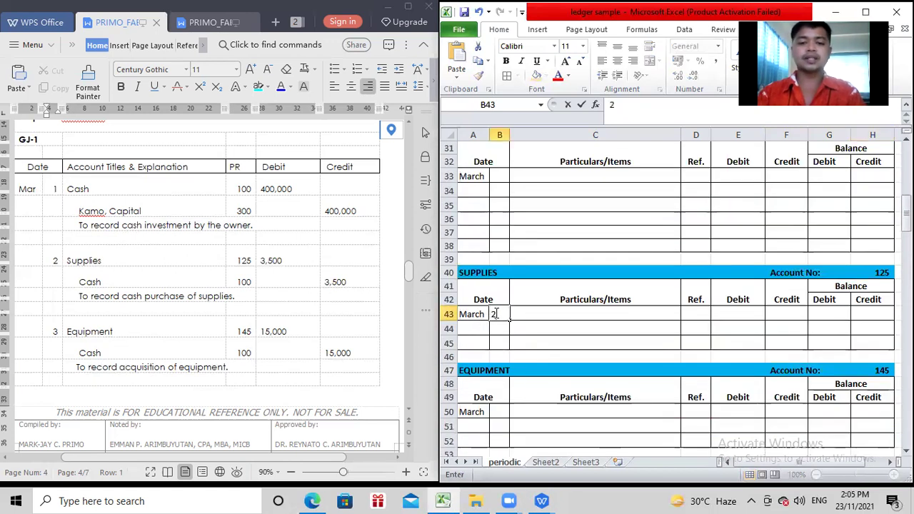
click(54, 260)
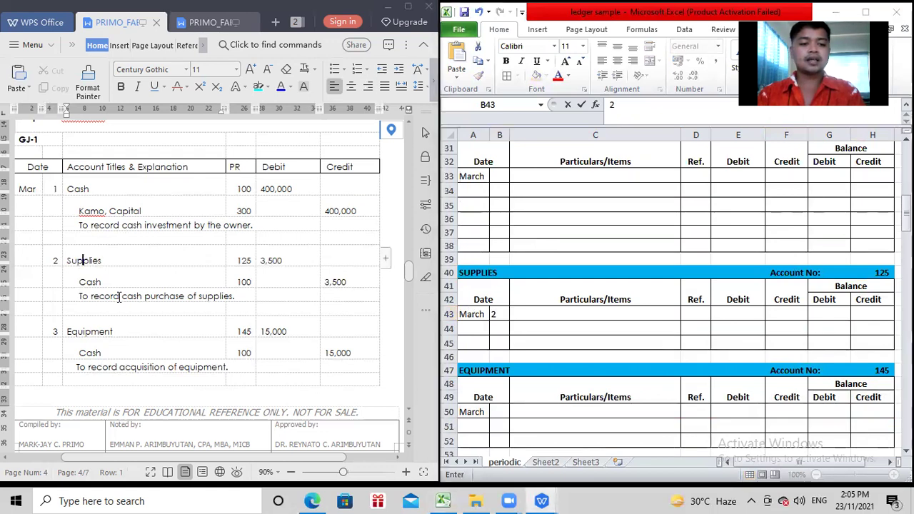
drag(123, 295, 233, 295)
key(ctrl+c)
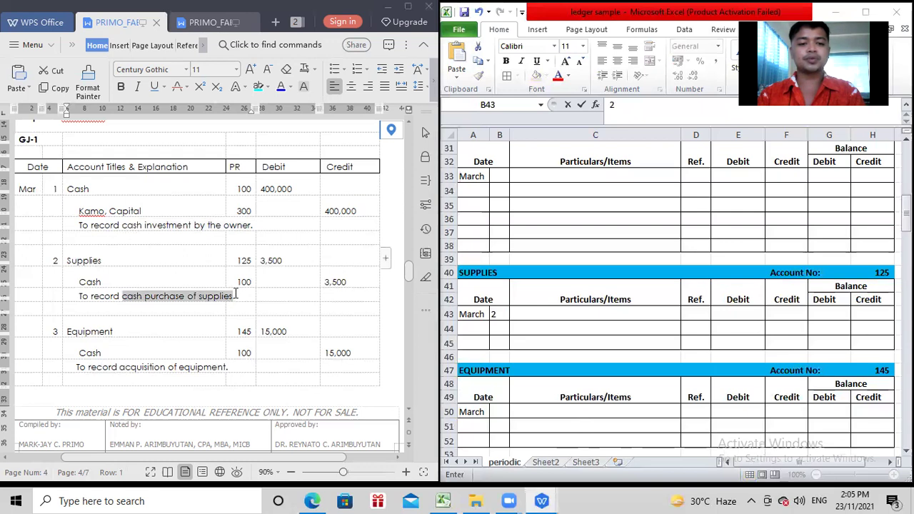
click(532, 313)
click(532, 312)
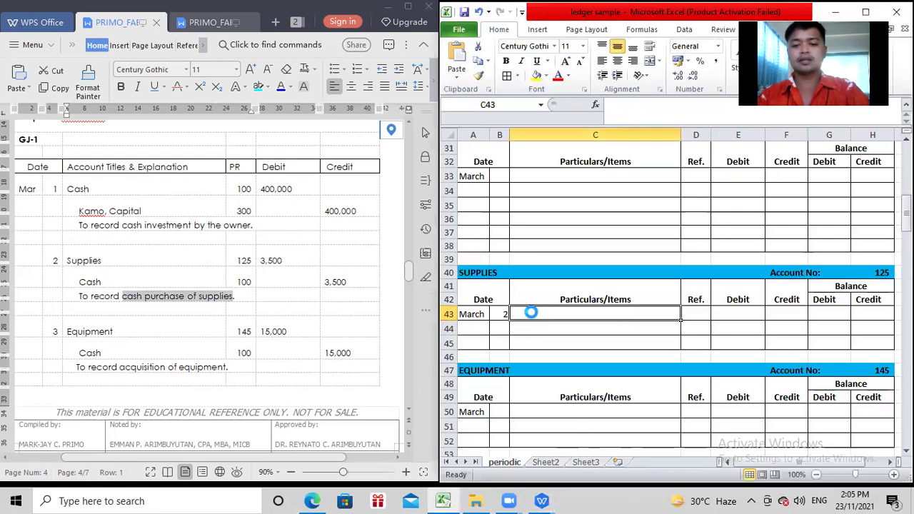
key(ctrl+v)
- Add reference GJ-1, a 3,500 debit and a 3,500 debit balance to Supplies row 43
click(685, 312)
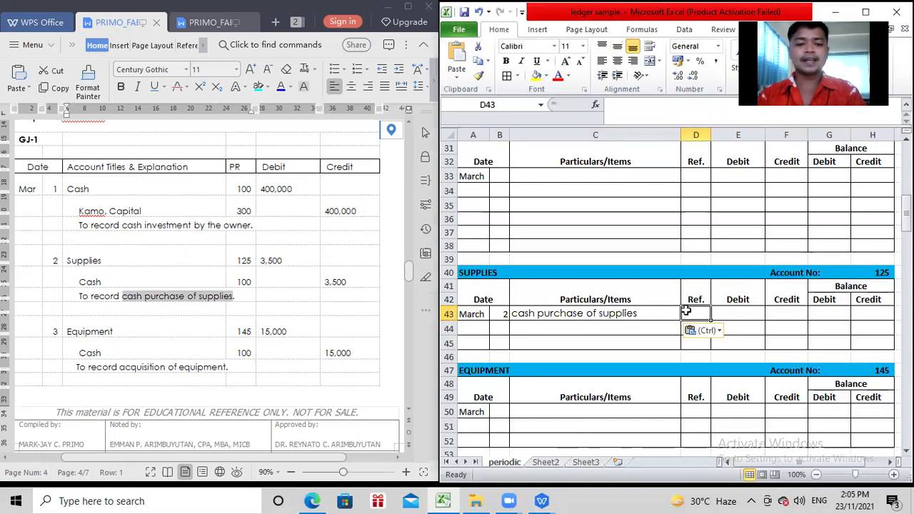
text(GJ-1)
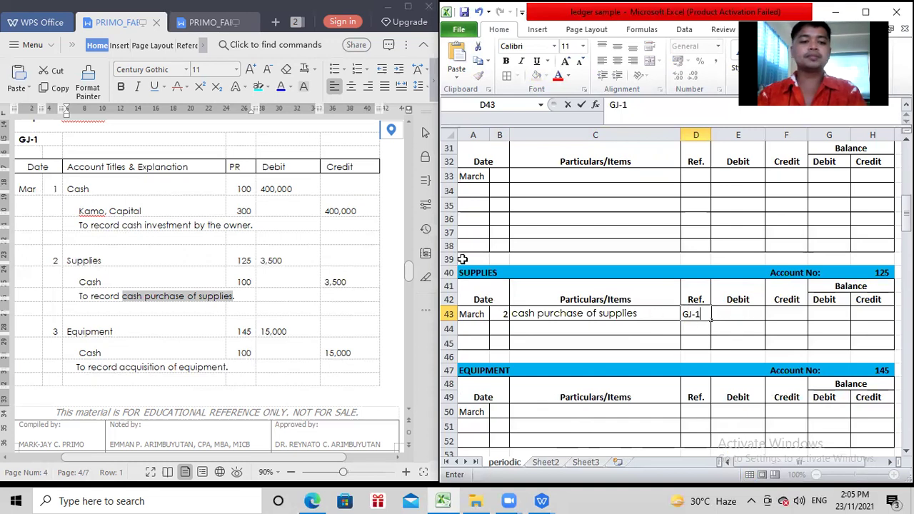
click(86, 258)
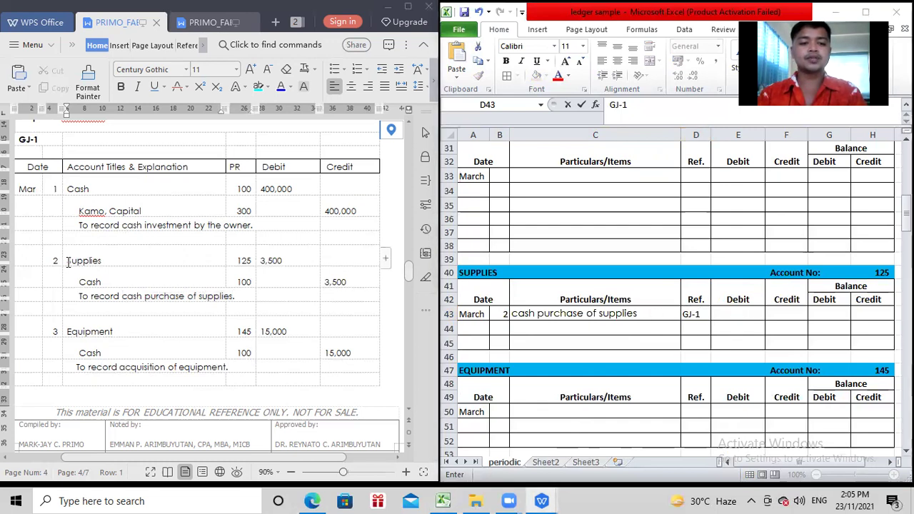
drag(78, 260, 279, 169)
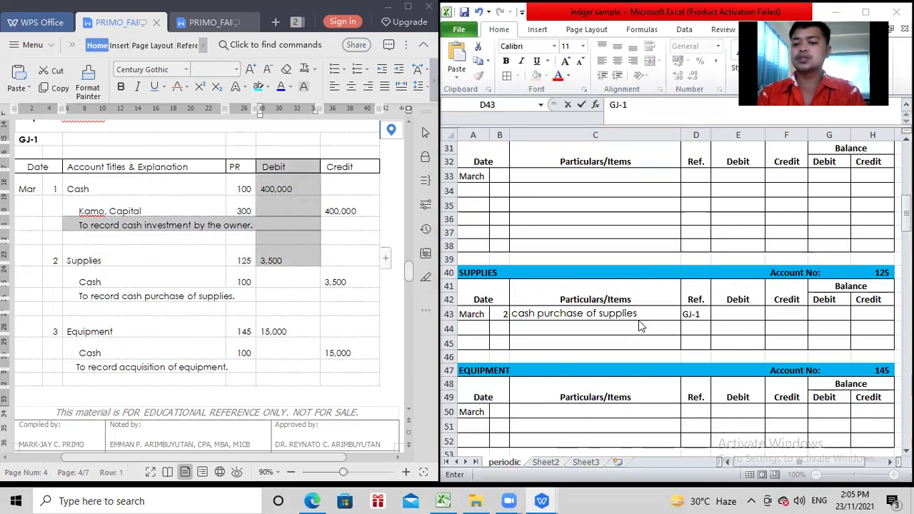
click(730, 314)
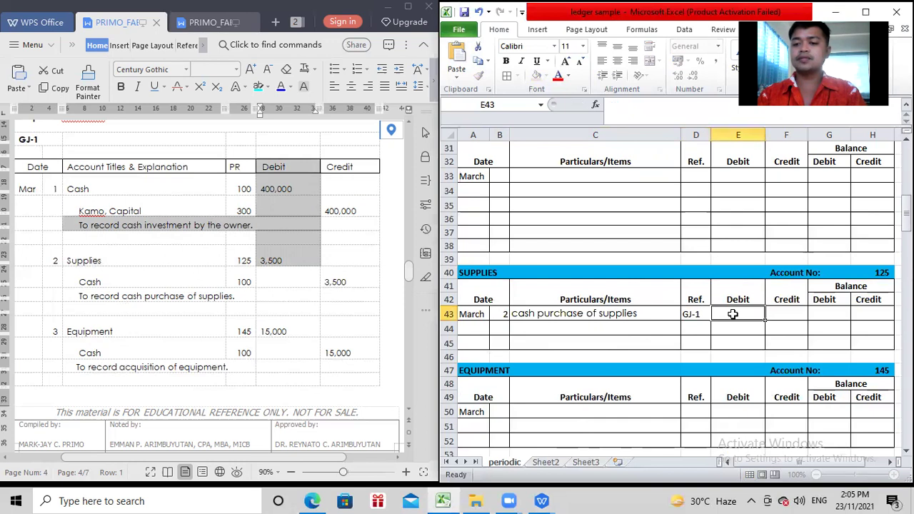
text(35)
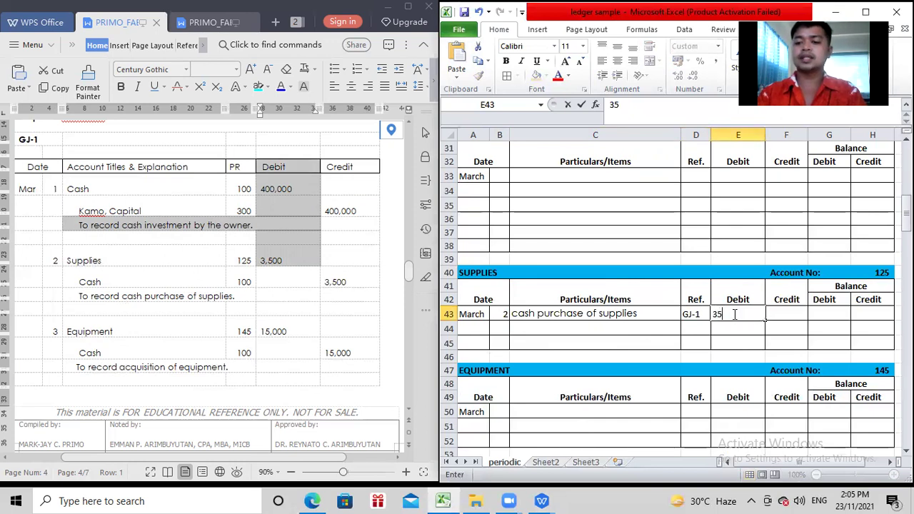
text(00)
key(Return)
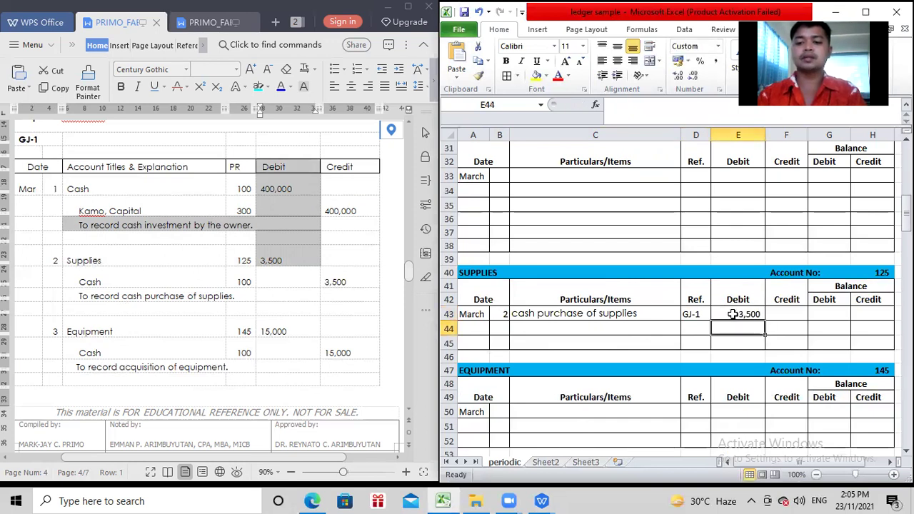
click(835, 311)
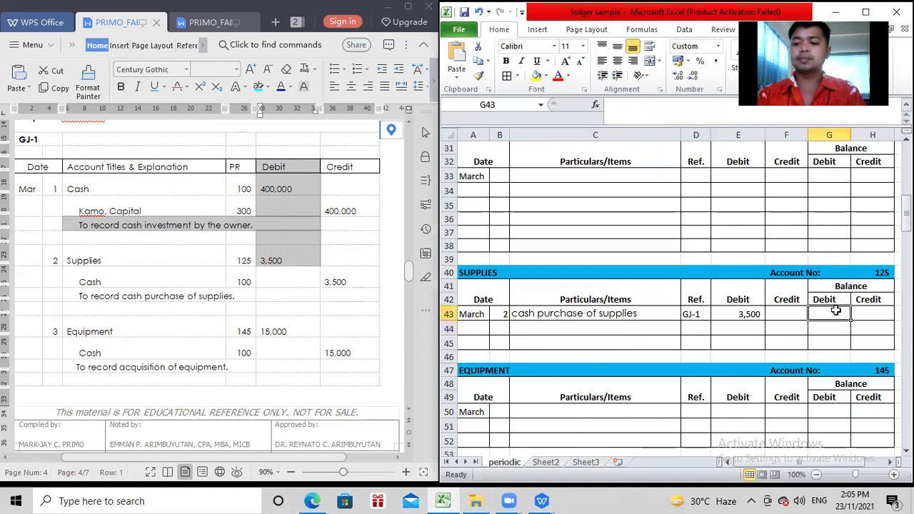
text(3500)
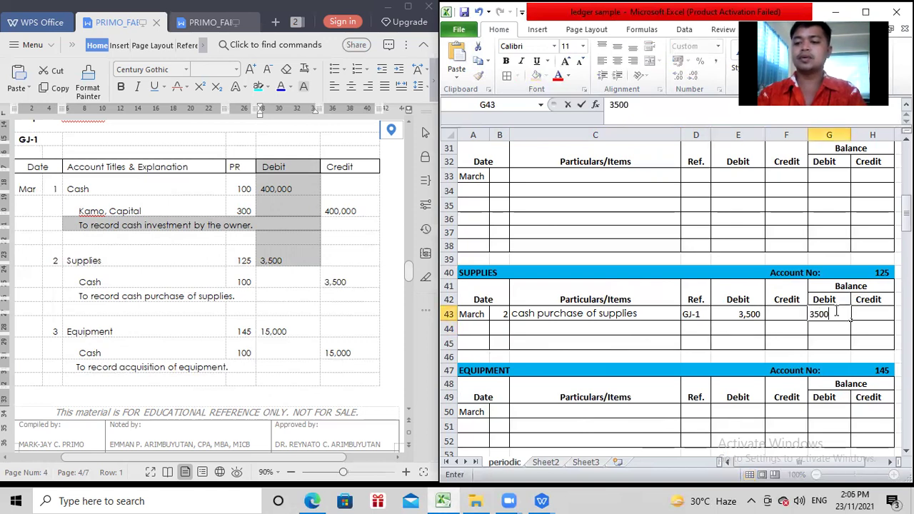
key(Return)
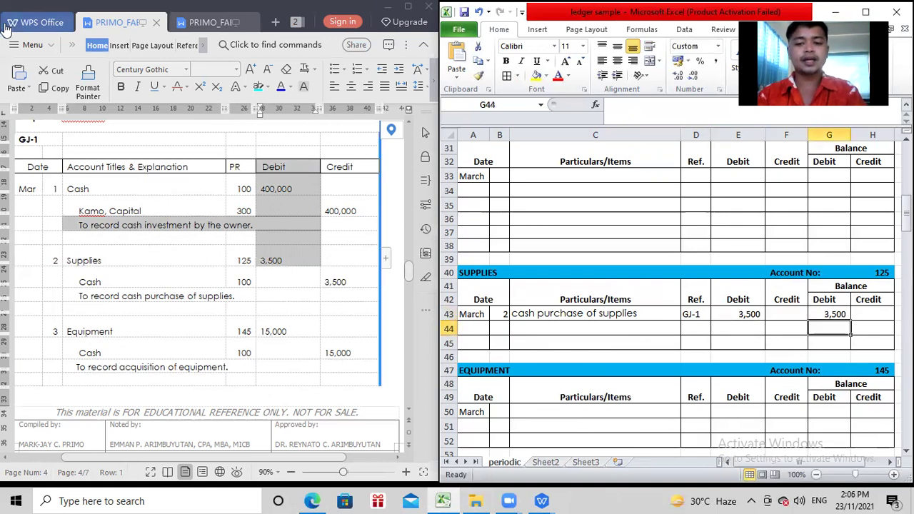
click(155, 281)
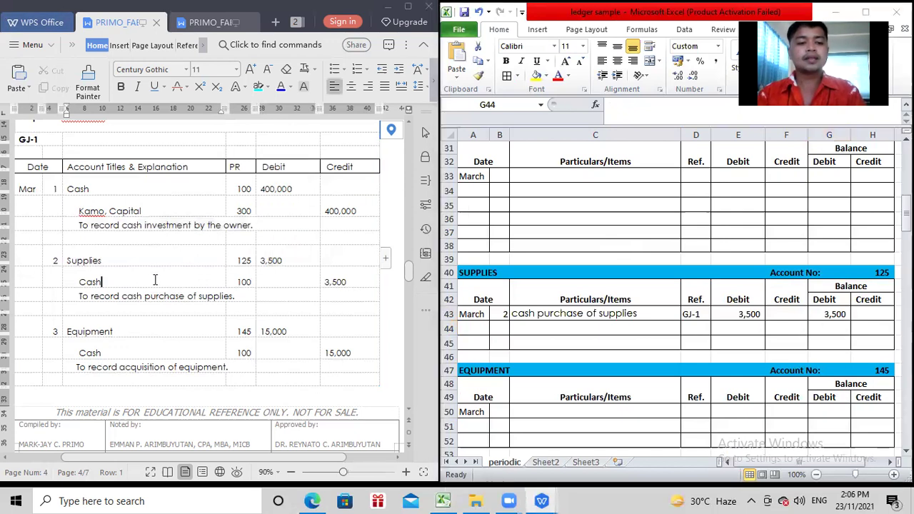
drag(82, 285, 381, 279)
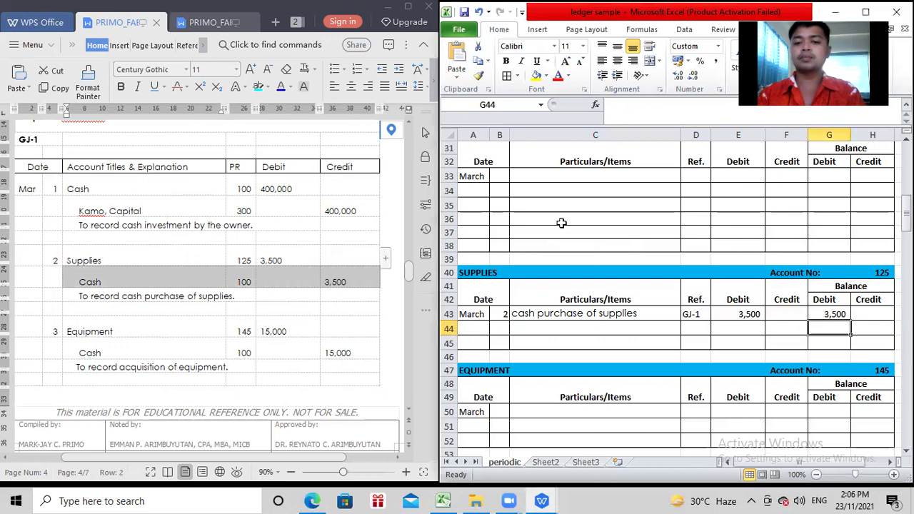
- Enter day 2 and paste 'cash purchase of supplies' into Cash row 8
scroll(561, 223, up, 10)
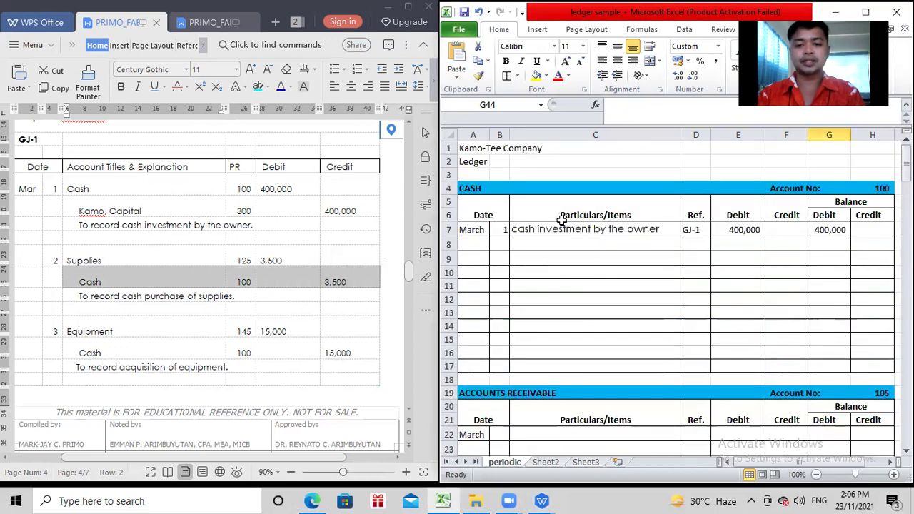
click(501, 244)
text(2)
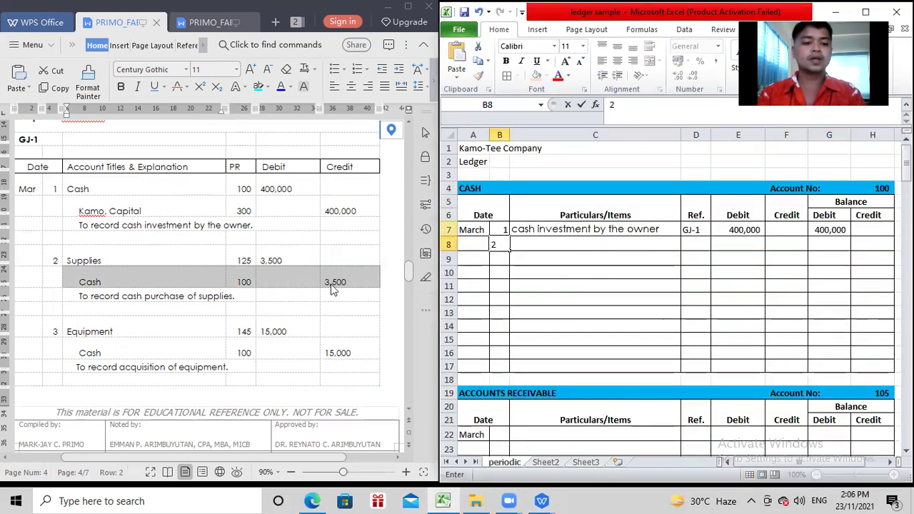
click(126, 298)
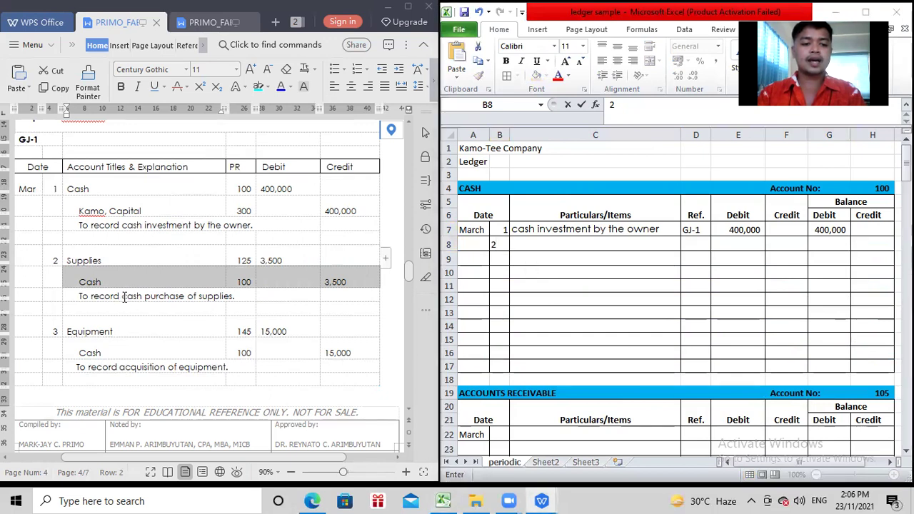
drag(124, 296, 232, 294)
key(ctrl+c)
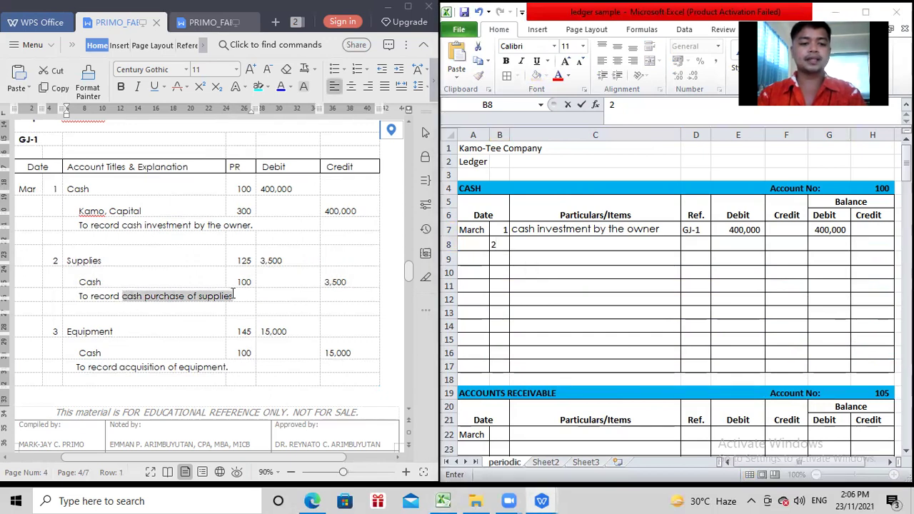
click(524, 245)
click(524, 245)
key(ctrl+v)
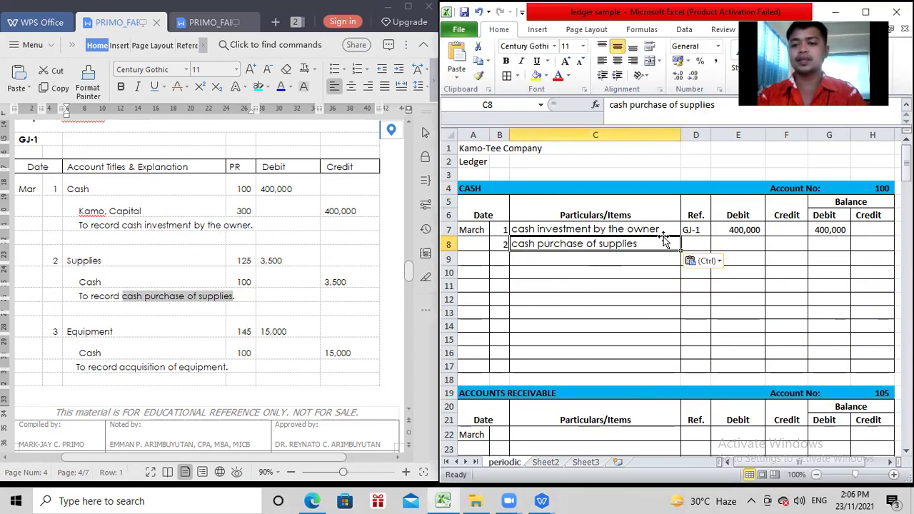
- Copy the GJ-1 reference from row 7 to row 8 and enter a 3,500 credit
click(692, 230)
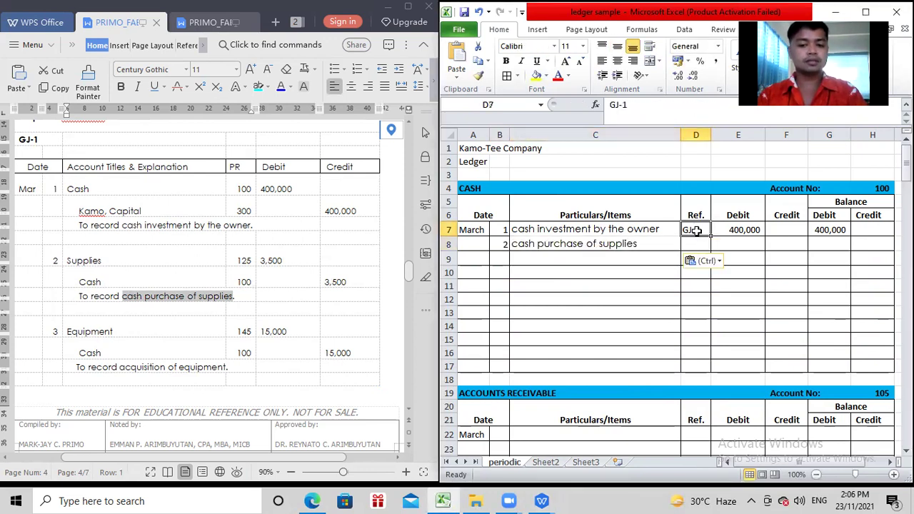
key(ctrl+c)
click(692, 245)
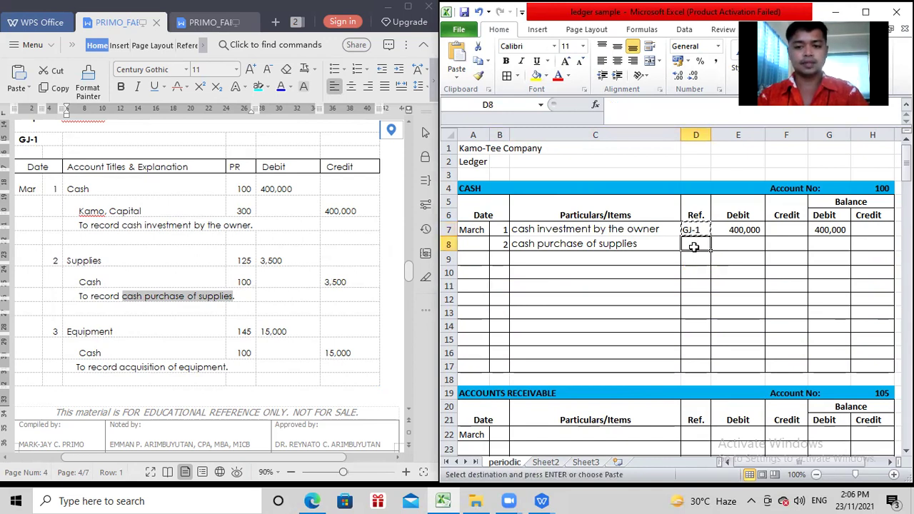
key(ctrl+v)
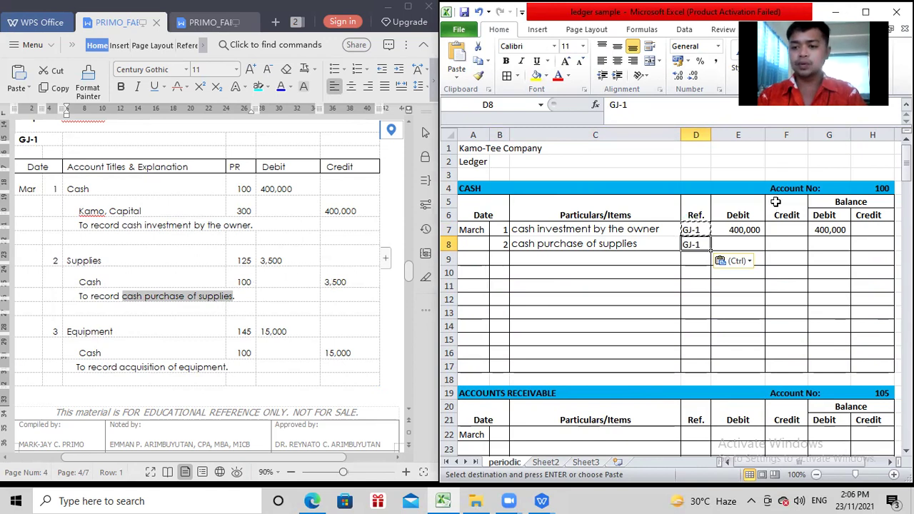
click(780, 245)
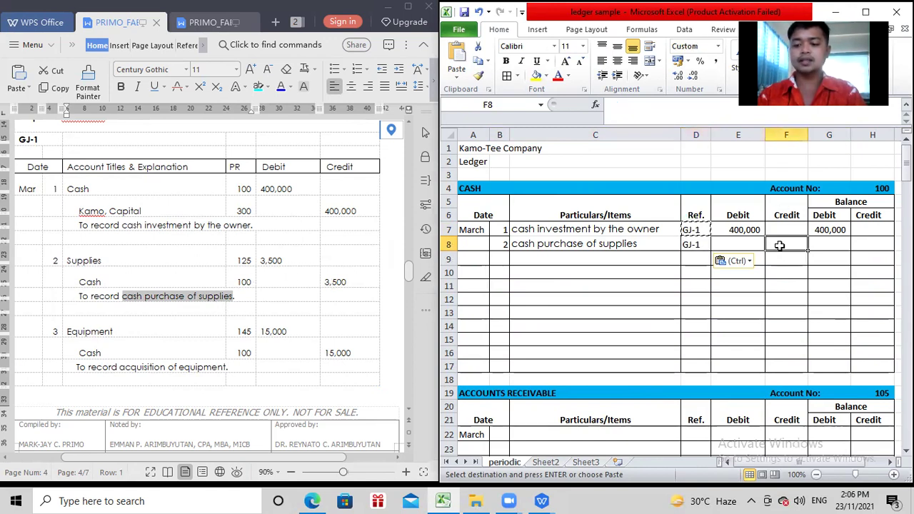
text(35000)
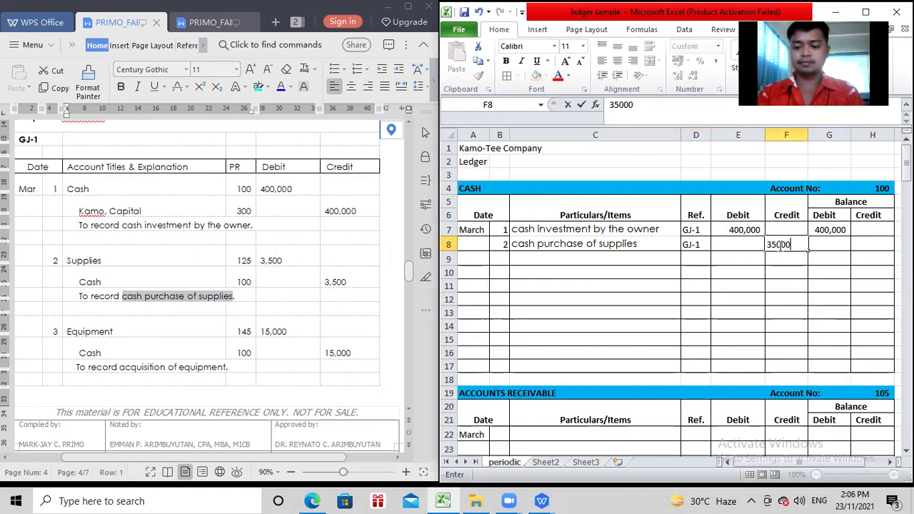
key(BackSpace)
key(Return)
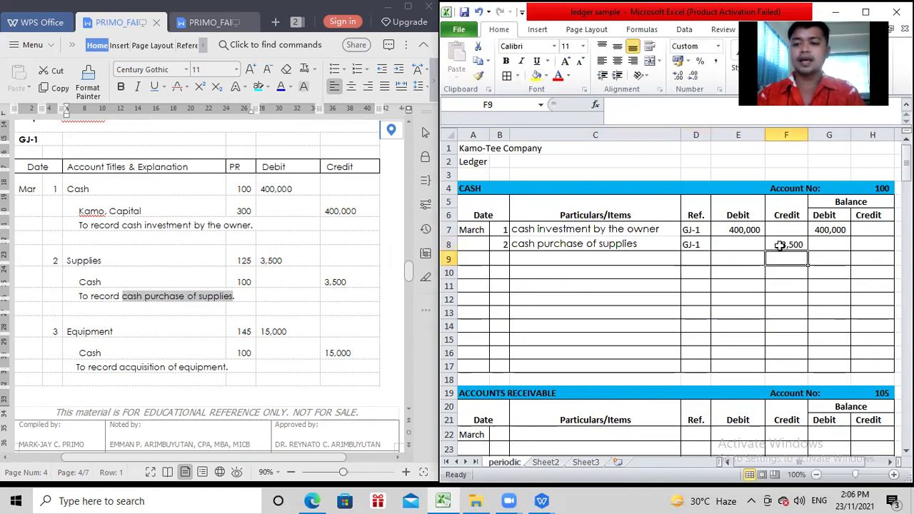
click(839, 227)
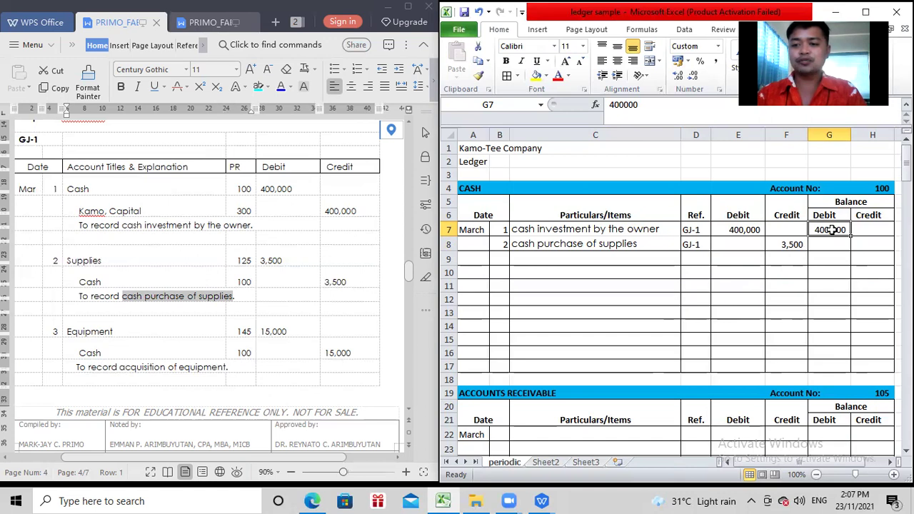
- Fill Cash row 8's balance with the formula =+G7-F8, giving 396,500
click(791, 244)
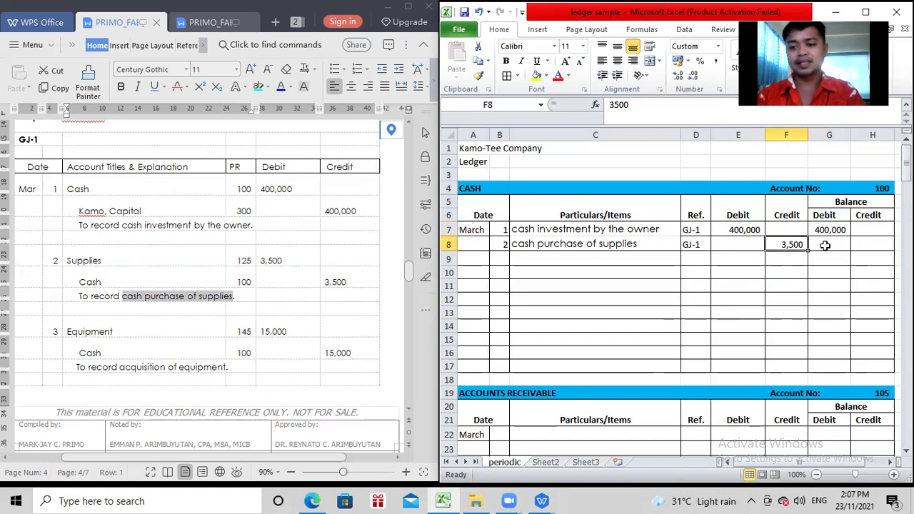
click(824, 245)
text(+)
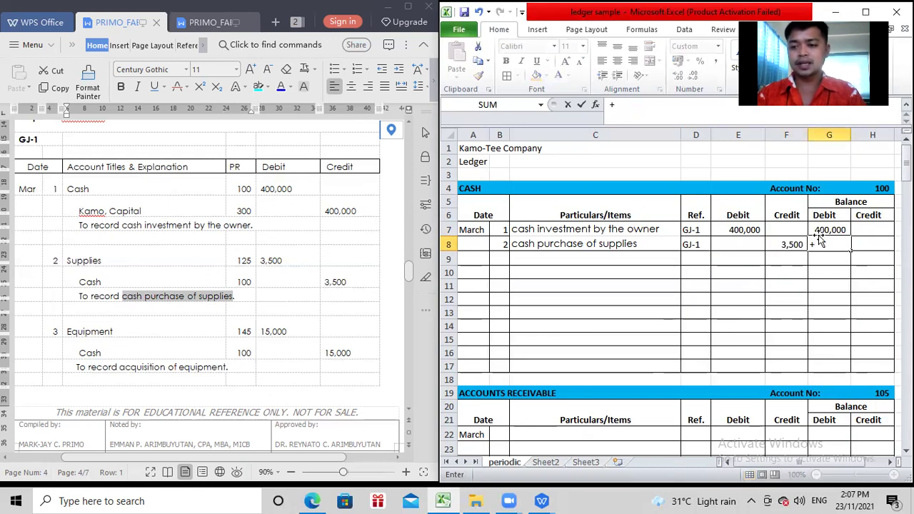
click(821, 232)
text(-)
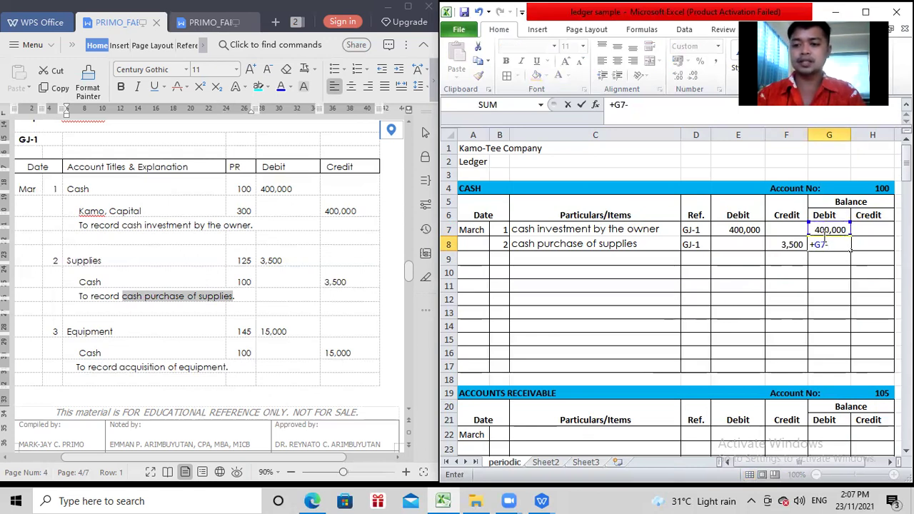
click(791, 244)
key(Return)
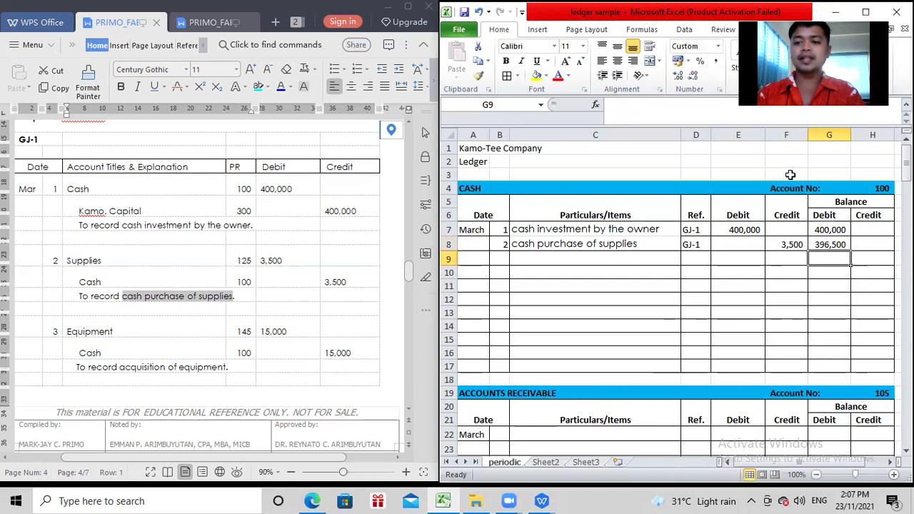
click(828, 245)
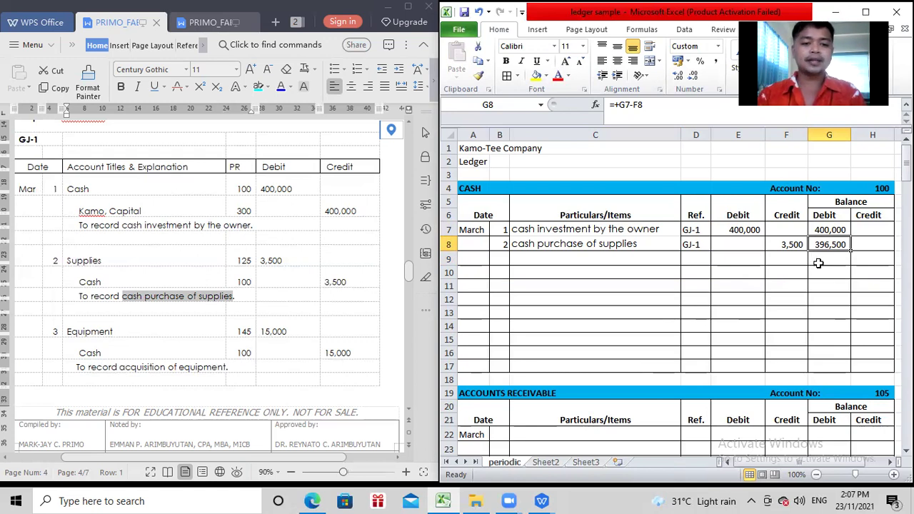
- In Equipment row 50, enter day 3 and paste the explanation 'acquisition of equipment' into C50
click(56, 330)
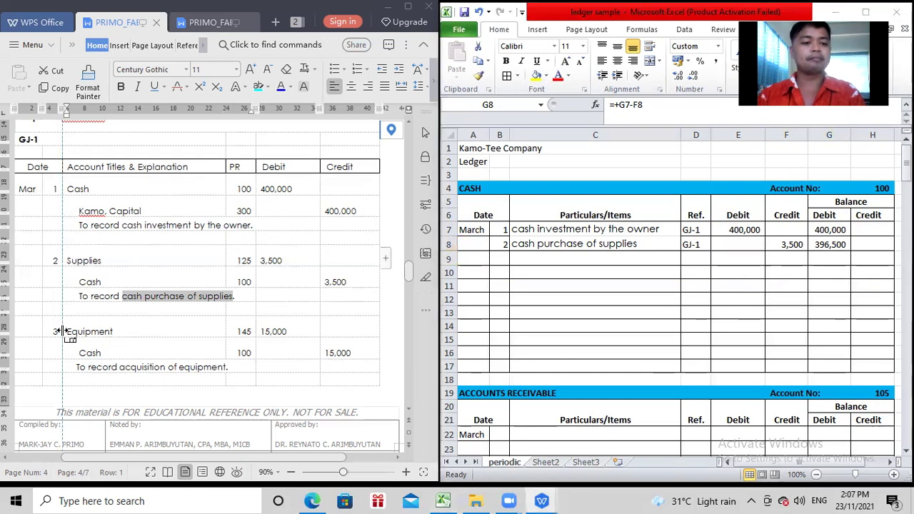
text(3)
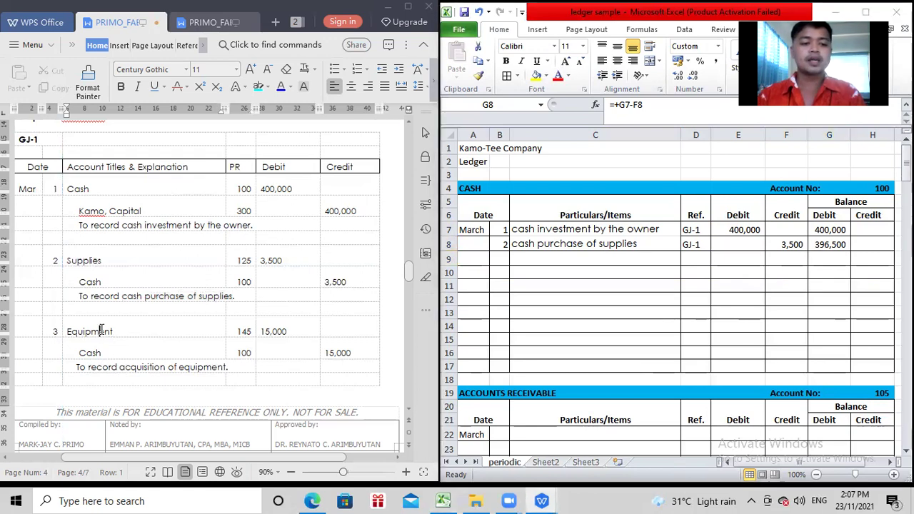
scroll(101, 329, down, 3)
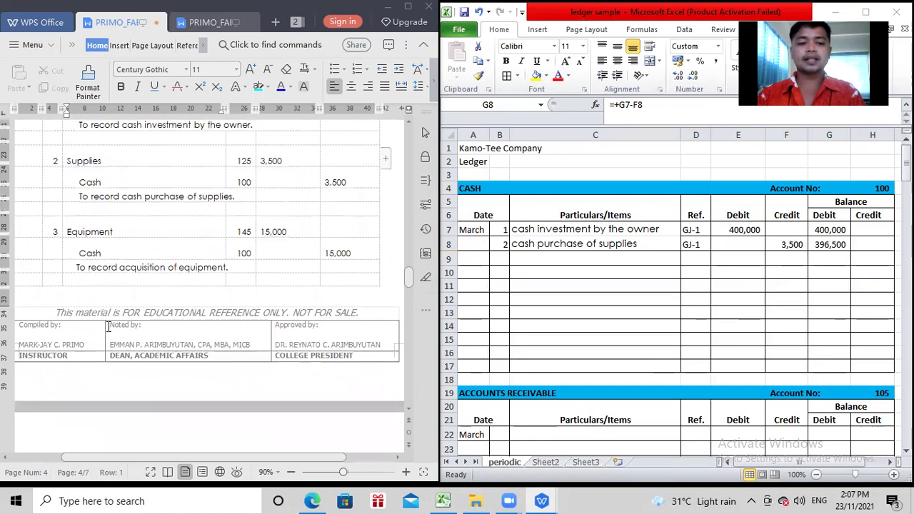
scroll(540, 280, down, 4)
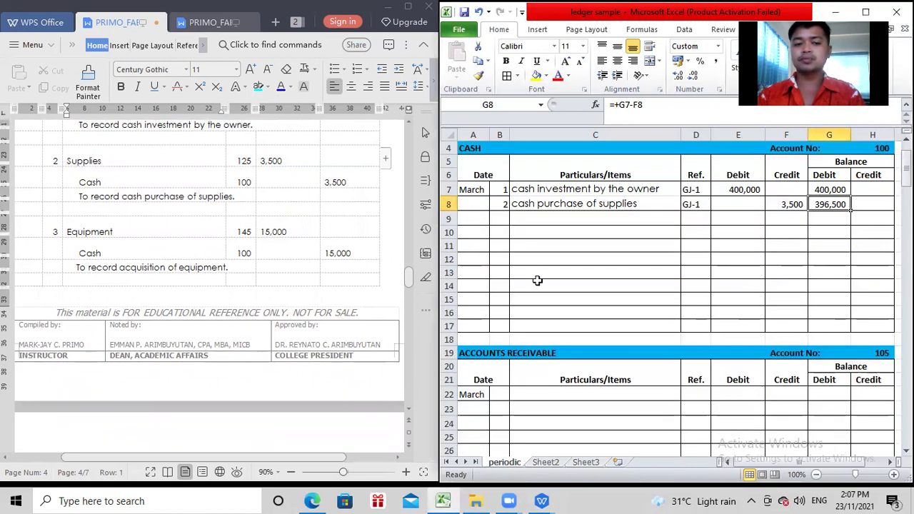
scroll(539, 280, down, 8)
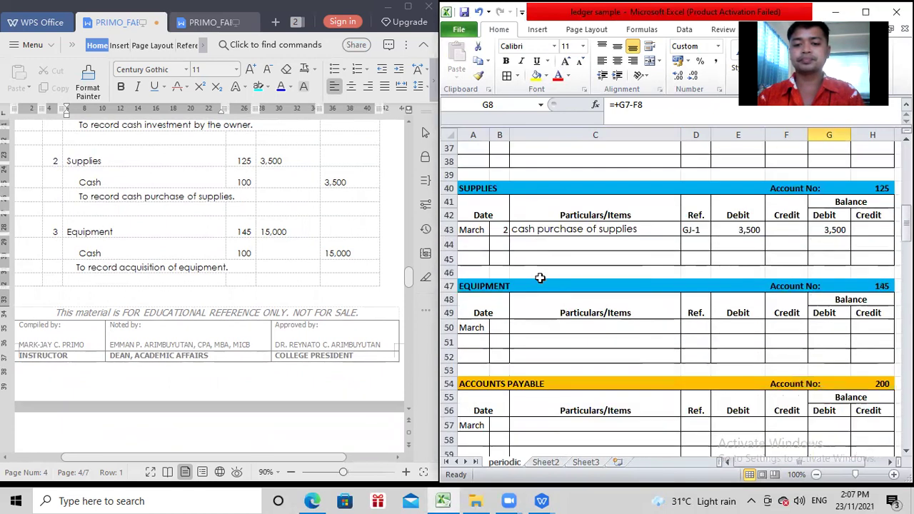
click(515, 312)
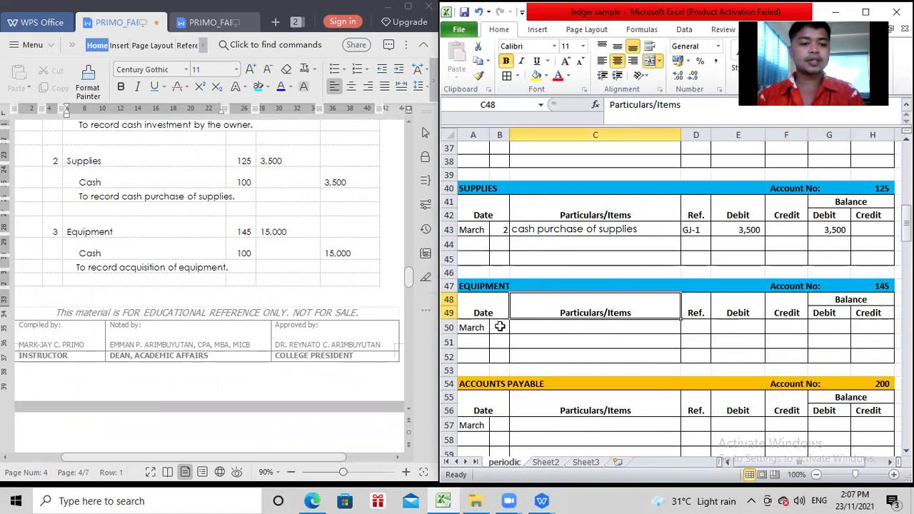
click(499, 327)
text(3)
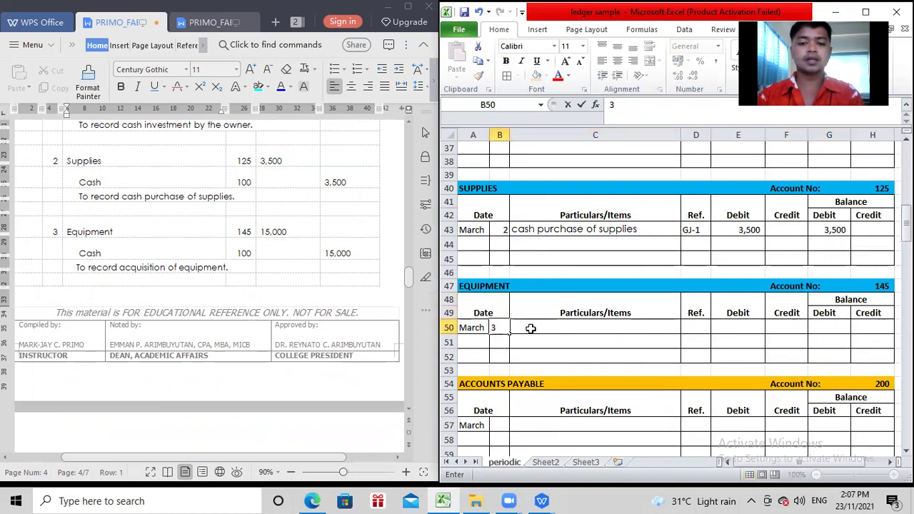
click(531, 327)
click(108, 260)
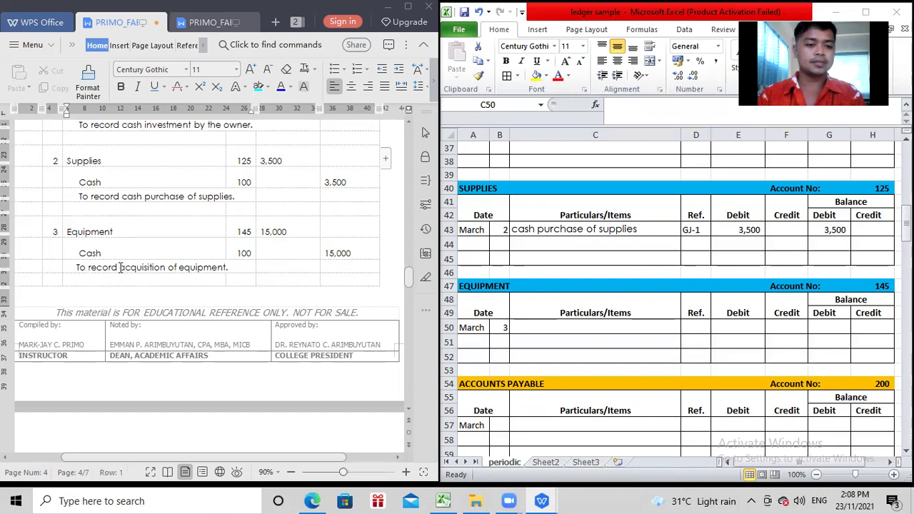
drag(120, 267, 226, 266)
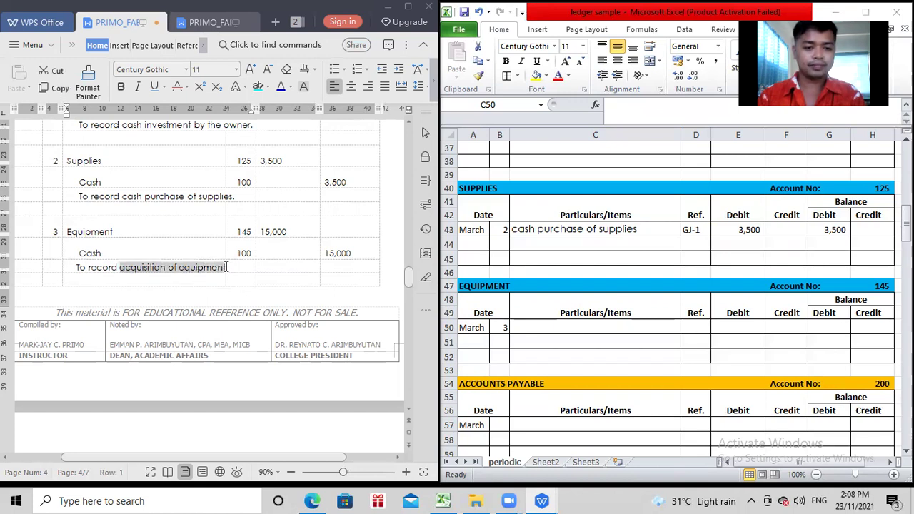
click(528, 324)
key(ctrl+v)
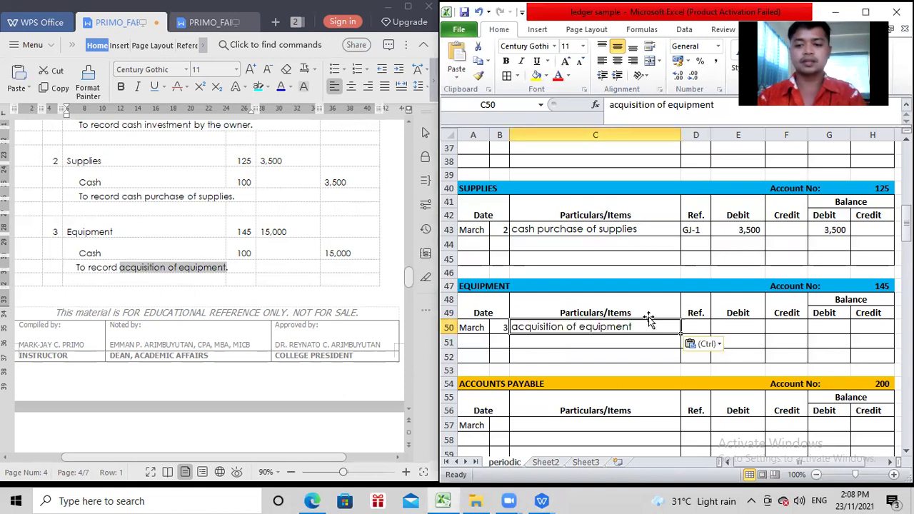
- Copy reference GJ-1 into D50, then enter a 15,000 debit and 15,000 debit balance
click(690, 326)
click(685, 228)
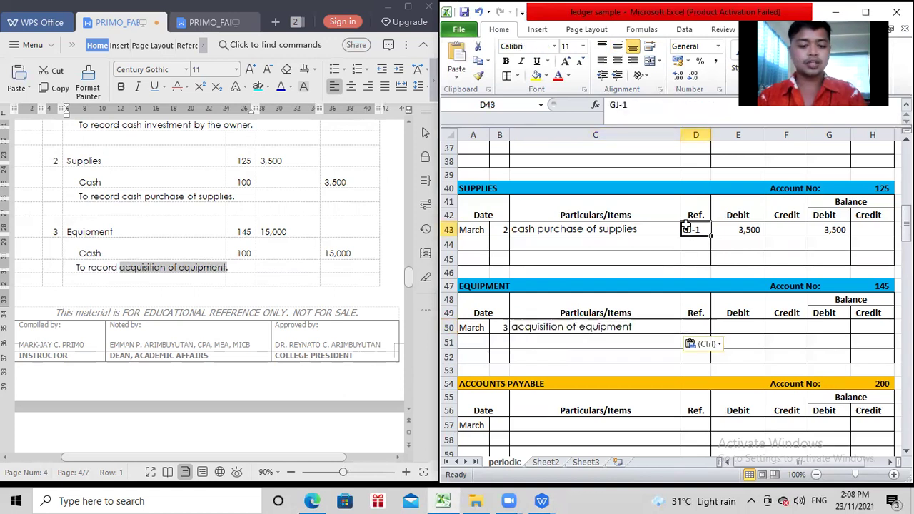
key(ctrl+c)
click(690, 325)
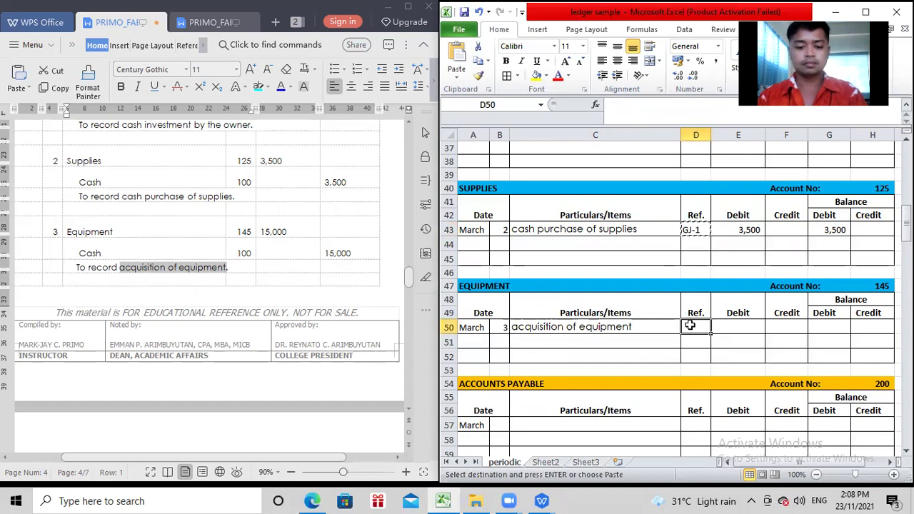
key(ctrl+v)
click(735, 328)
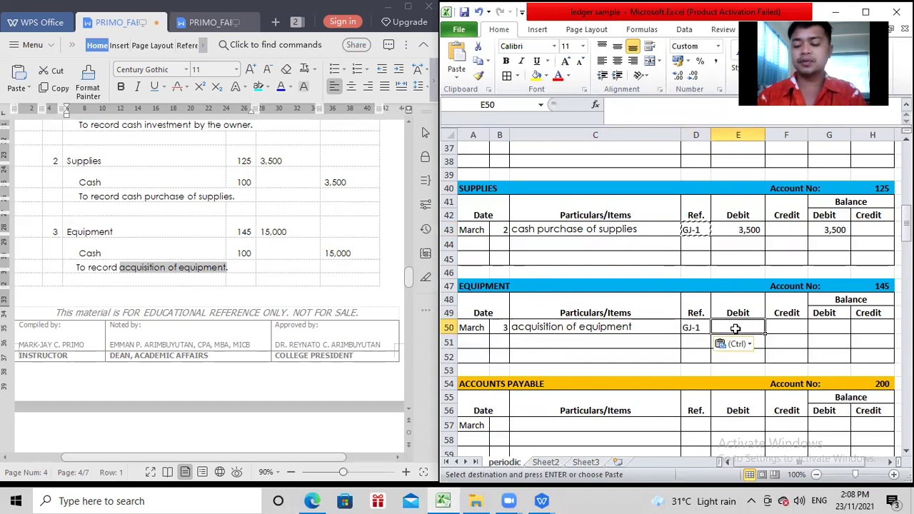
text(15000)
key(Return)
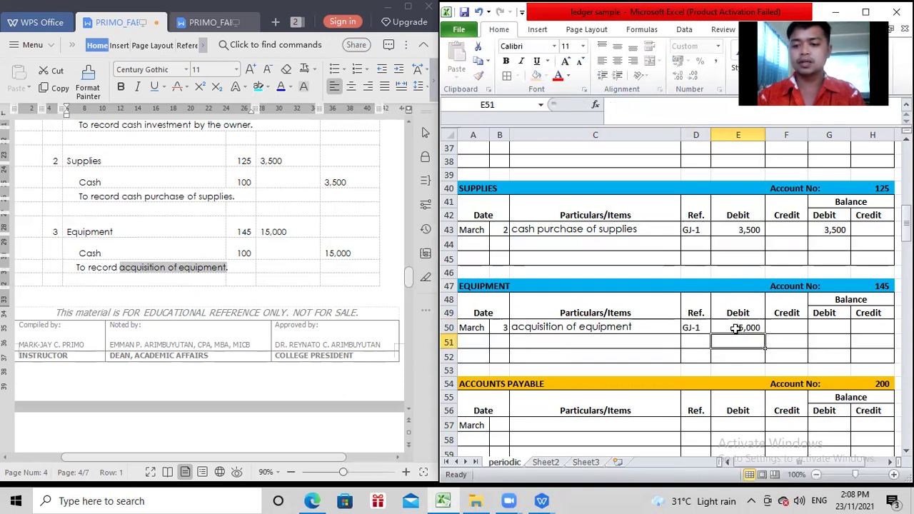
click(821, 328)
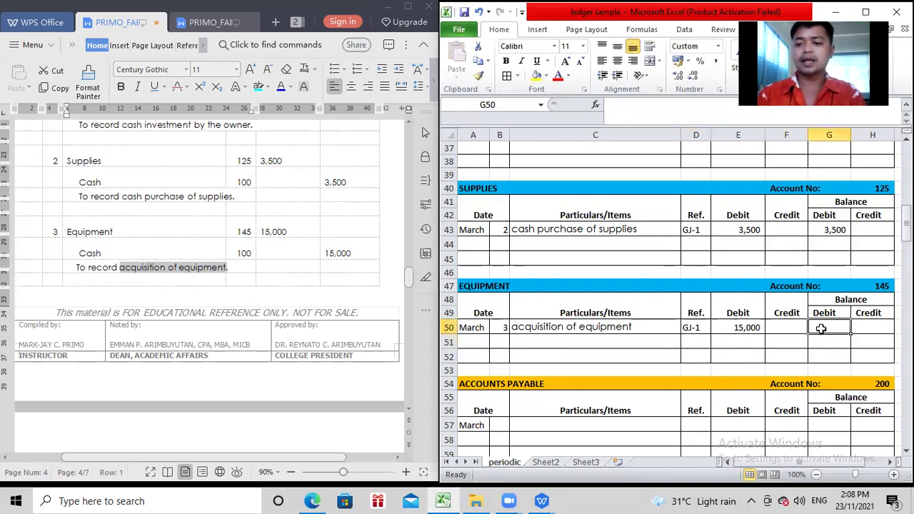
text(1)
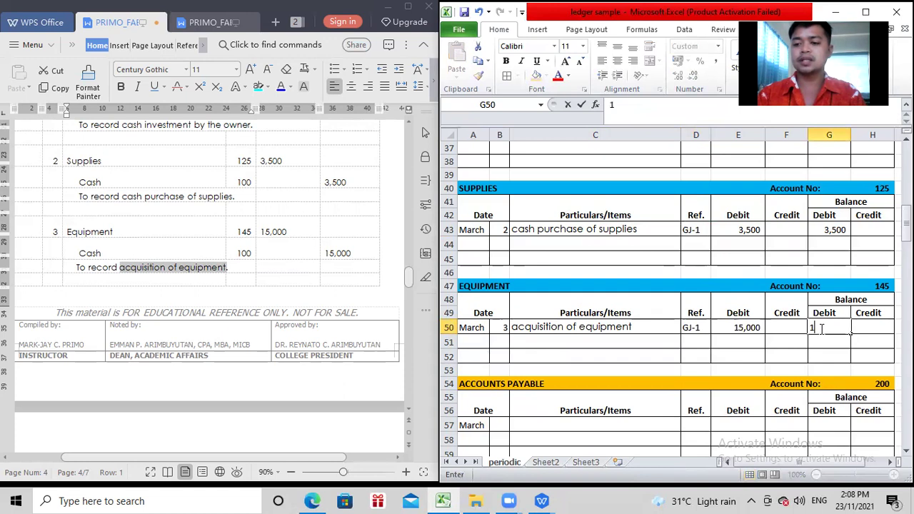
text(5,000)
key(Return)
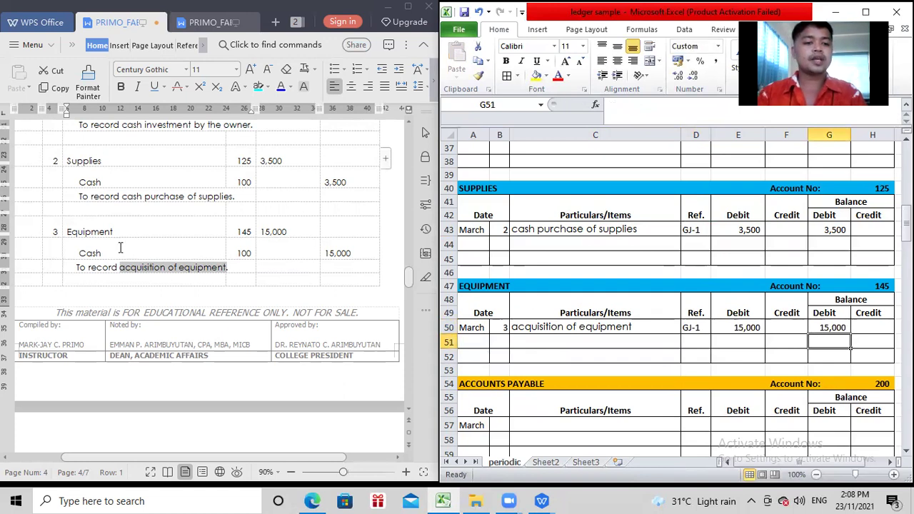
click(92, 252)
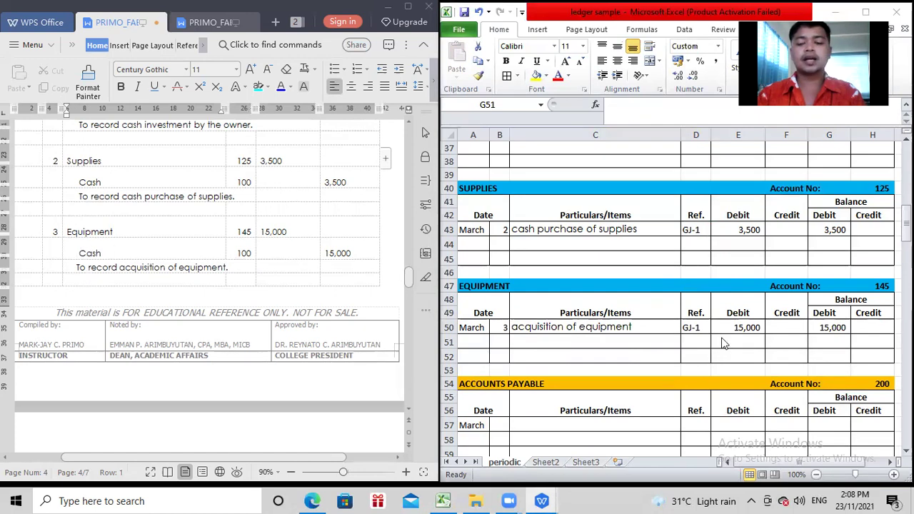
click(707, 264)
- Record day 3, 'acquisition of equipment' and reference GJ-1 in Cash row 9
scroll(708, 260, up, 6)
scroll(708, 260, up, 6)
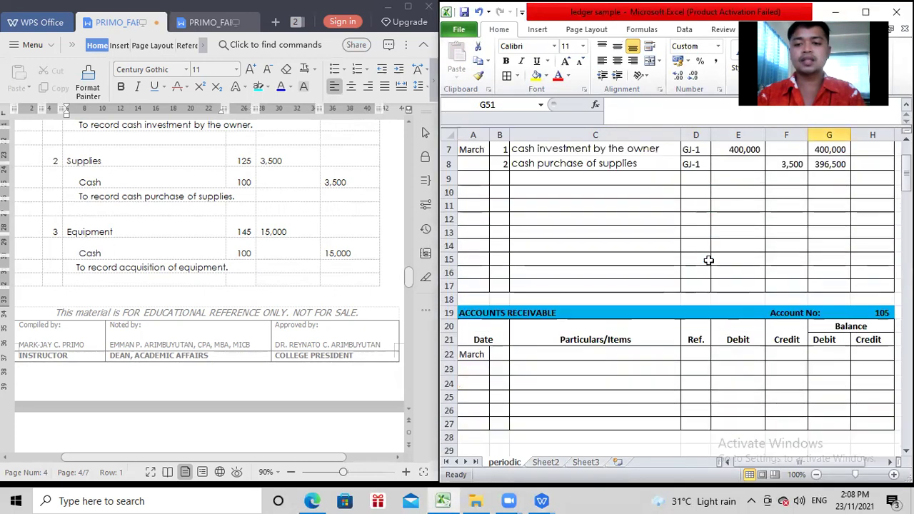
click(504, 257)
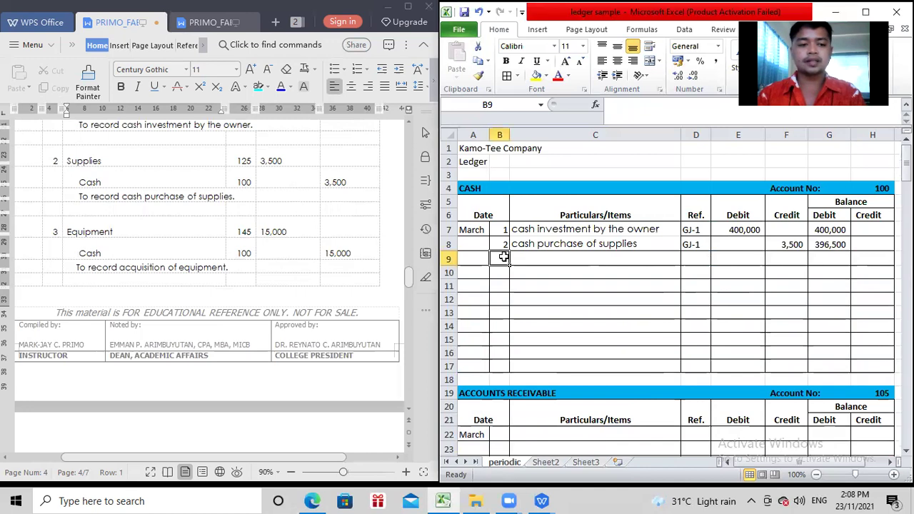
text(3)
click(526, 257)
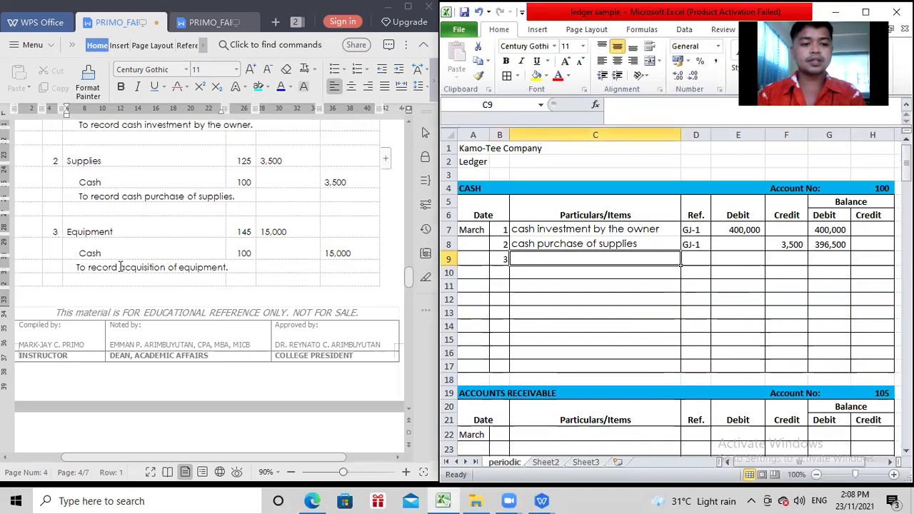
drag(119, 266, 224, 267)
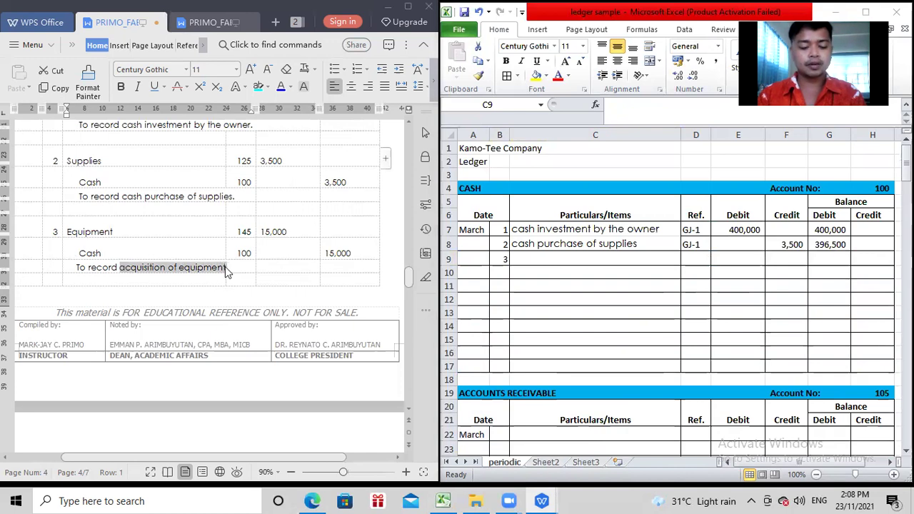
key(ctrl+c)
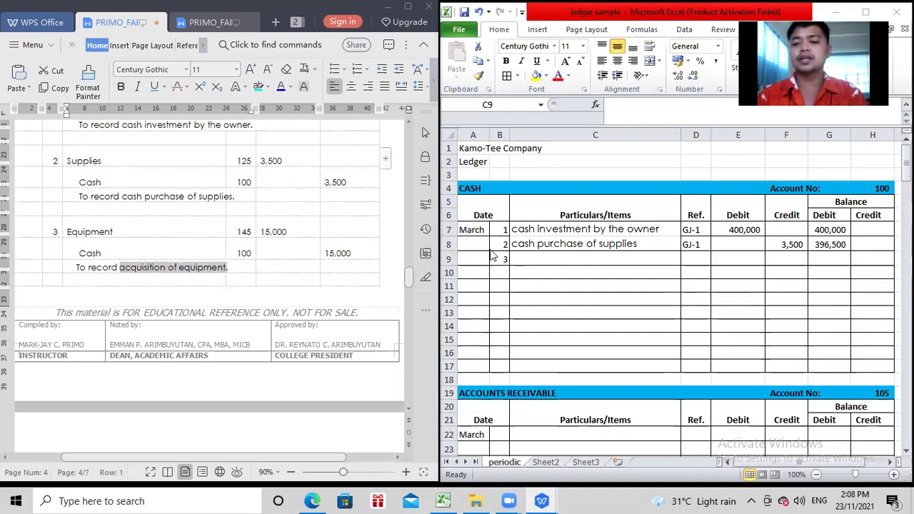
click(532, 254)
key(ctrl+v)
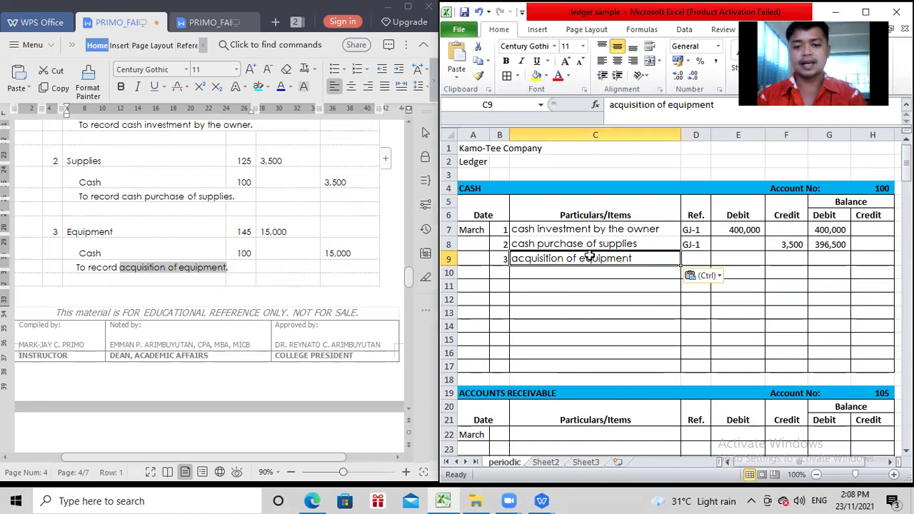
click(695, 244)
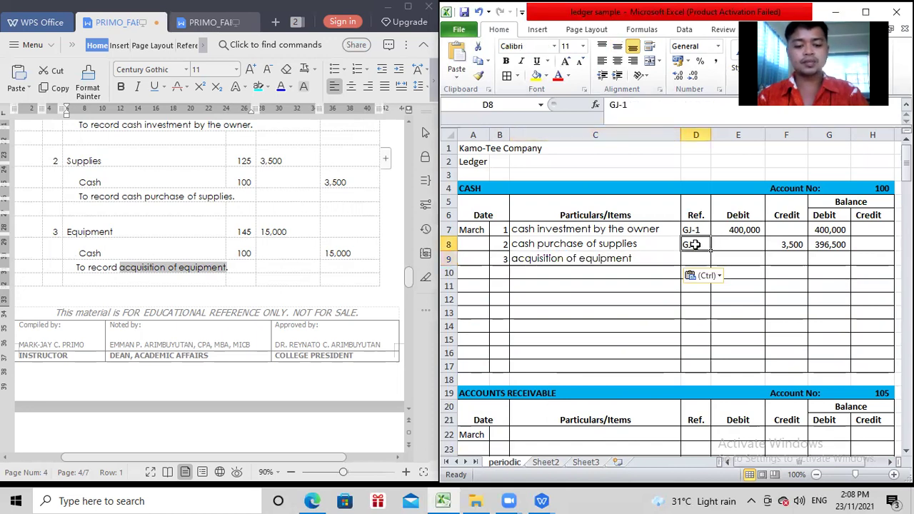
key(ctrl+c)
click(697, 258)
key(ctrl+v)
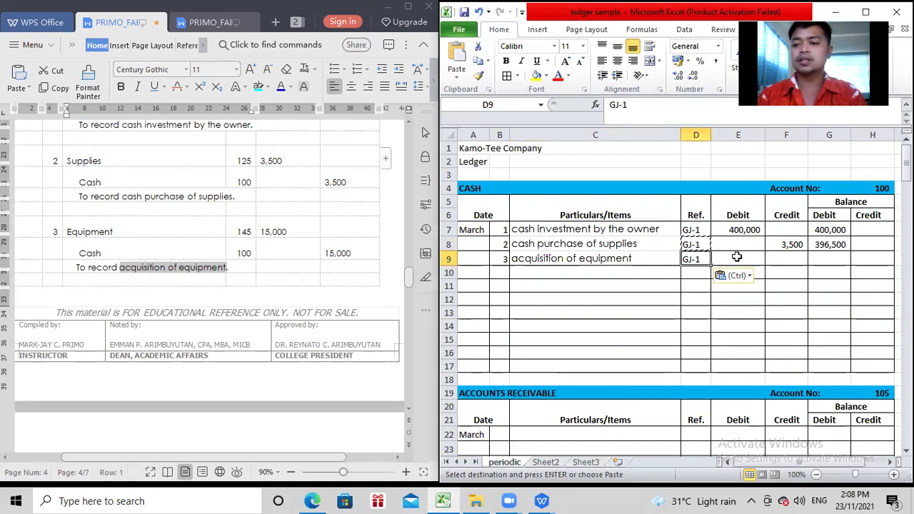
- Credit Cash 15,000 in F9 and set G9 to =G8-F9, giving 381,500
click(775, 259)
text(15)
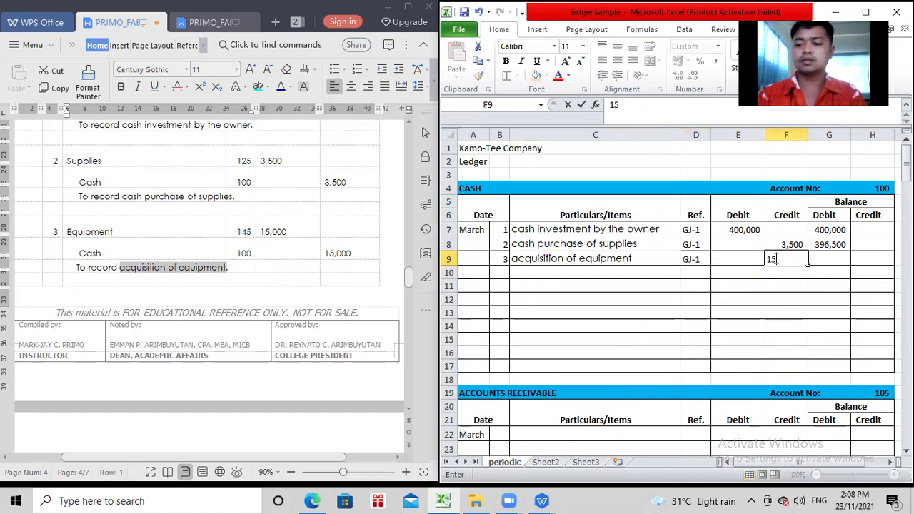
text(,000)
key(Return)
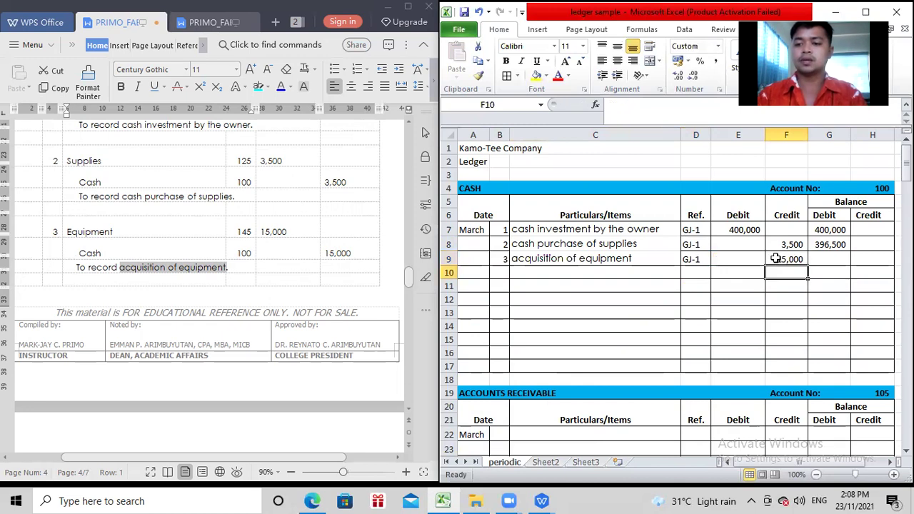
click(822, 257)
text(+)
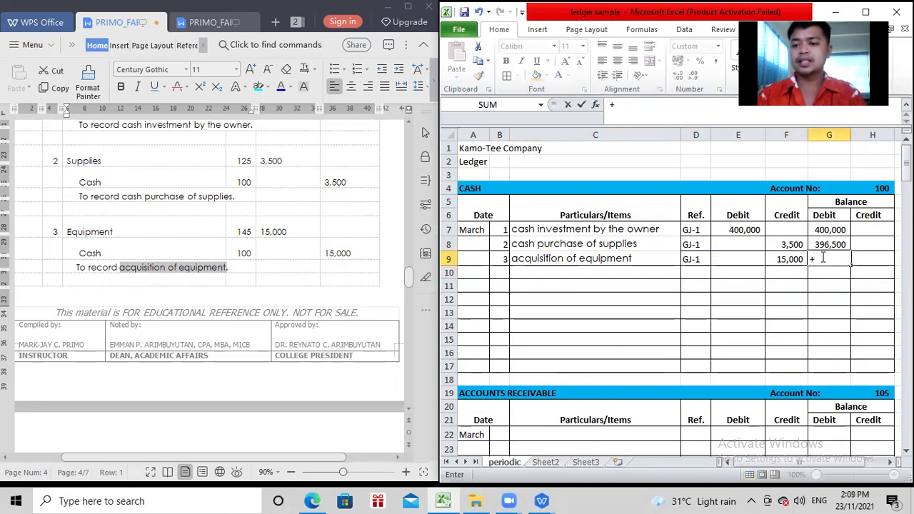
click(823, 244)
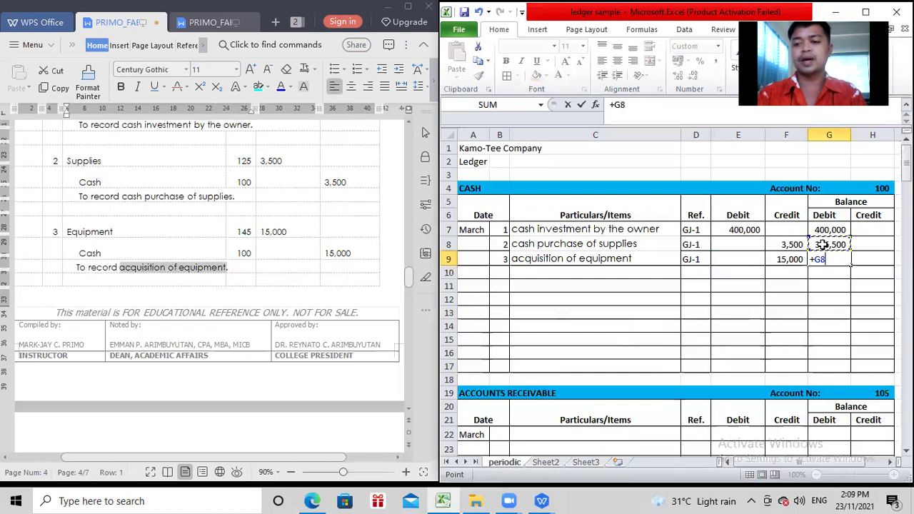
text(-)
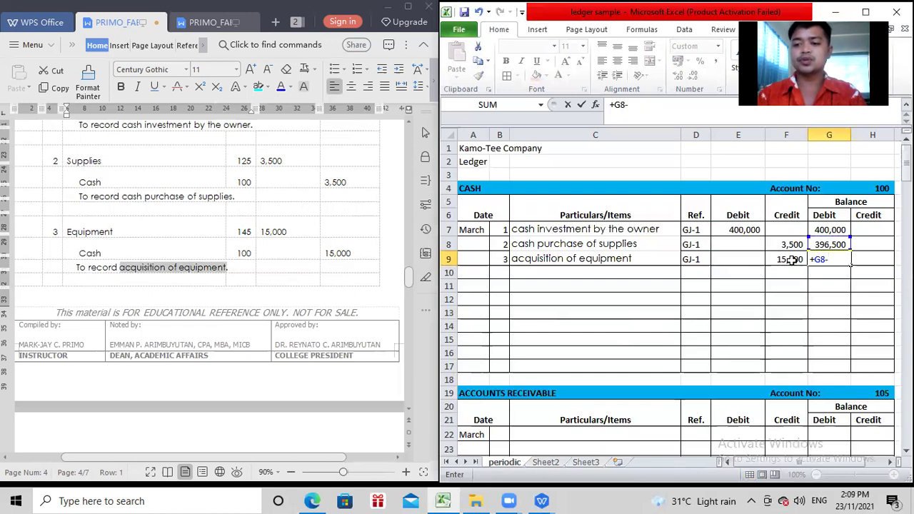
click(790, 260)
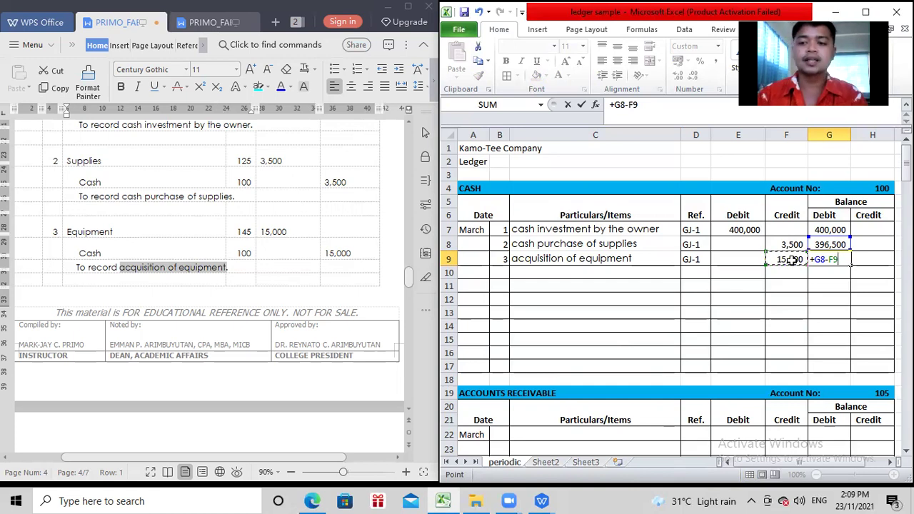
key(Return)
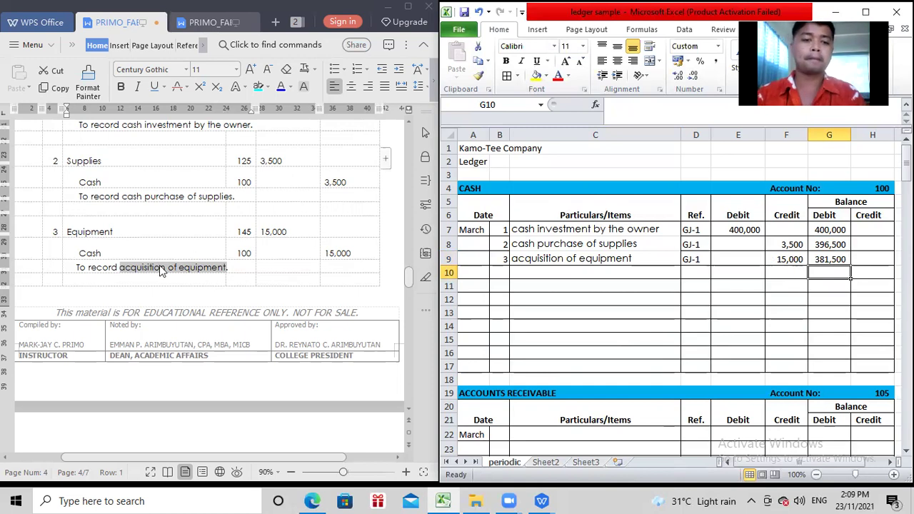
- Scroll down to the Purchases ledger and enter day 5 in B125
click(187, 254)
scroll(189, 254, down, 2)
scroll(177, 236, down, 5)
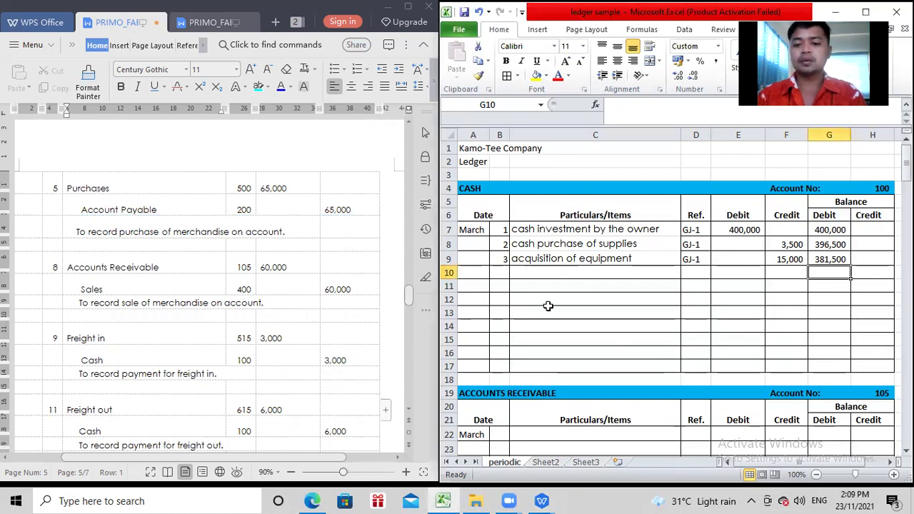
scroll(548, 305, down, 10)
scroll(547, 306, down, 20)
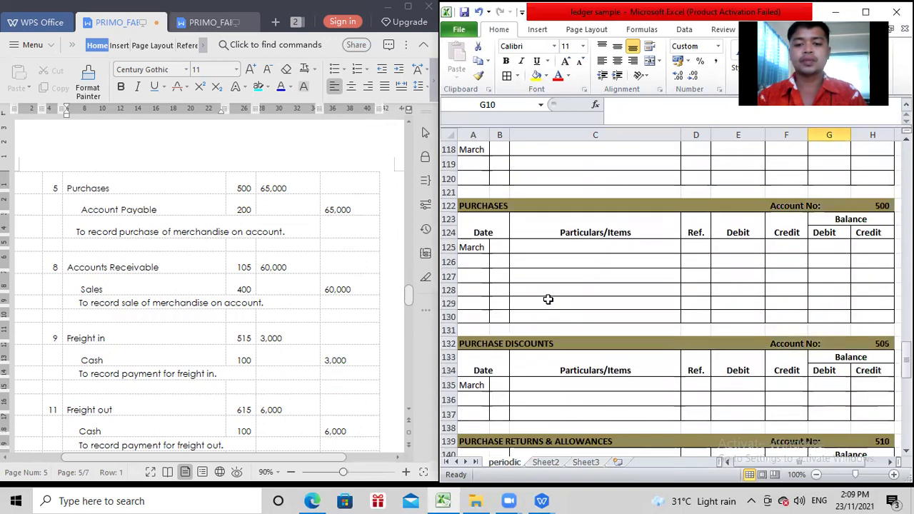
click(494, 247)
text(5)
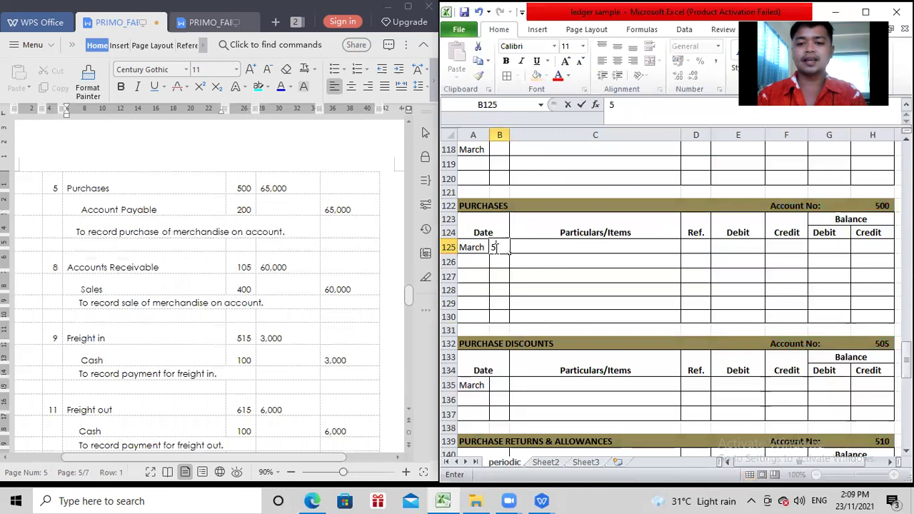
click(565, 249)
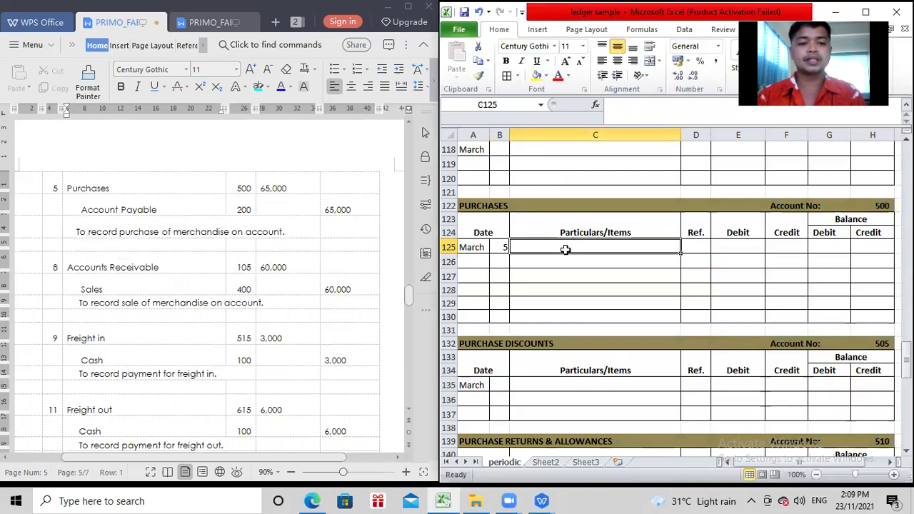
- Paste 'purchase of merchandise on account' into C125 and enter GJ-1 in D125
click(152, 237)
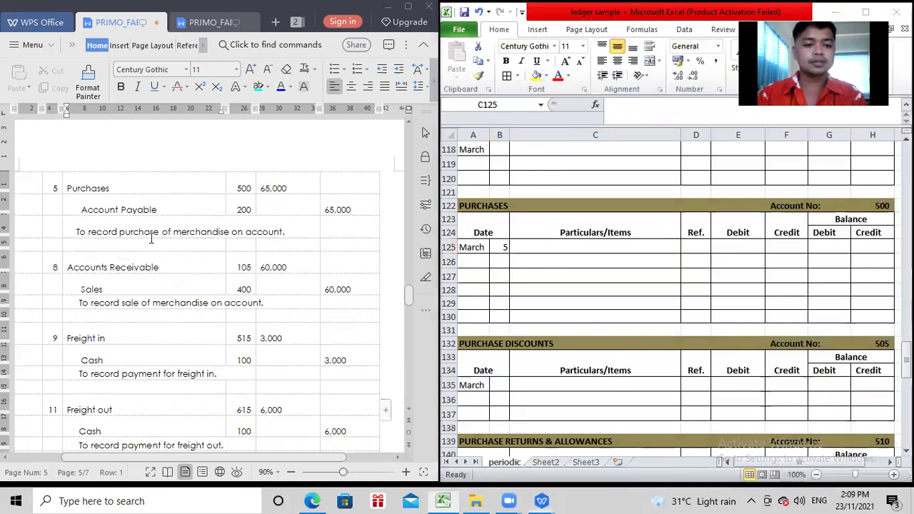
drag(119, 231, 280, 233)
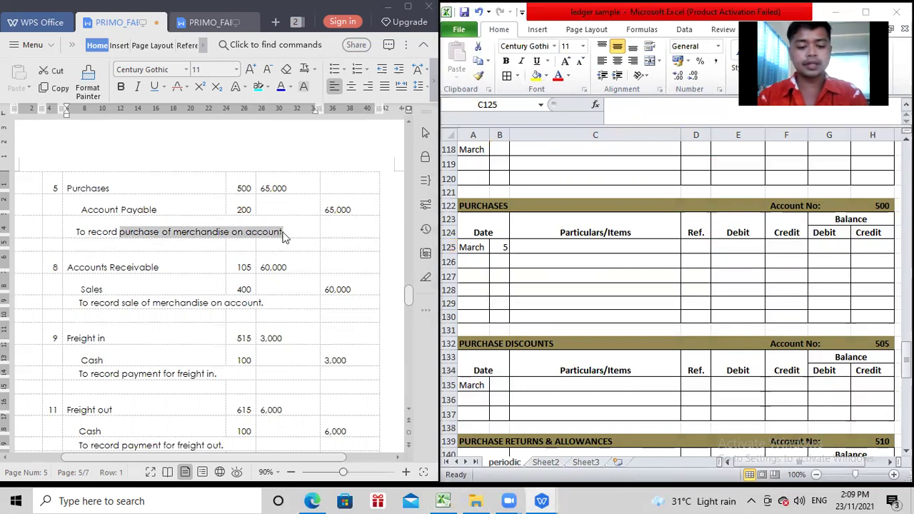
key(ctrl+c)
click(527, 245)
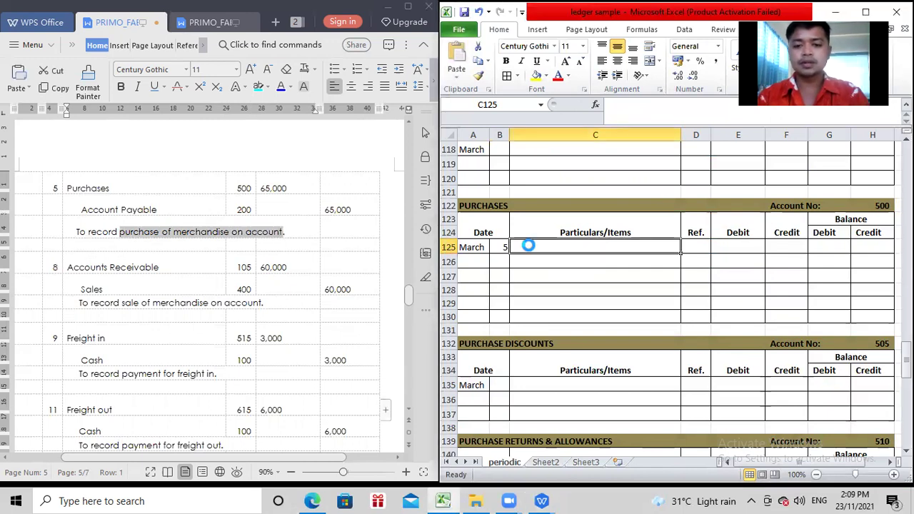
key(ctrl+v)
click(695, 245)
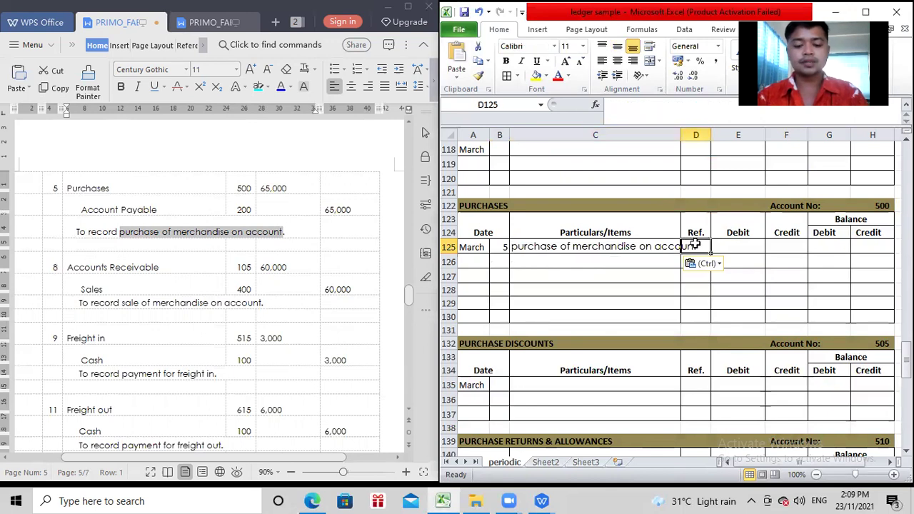
text(GJ)
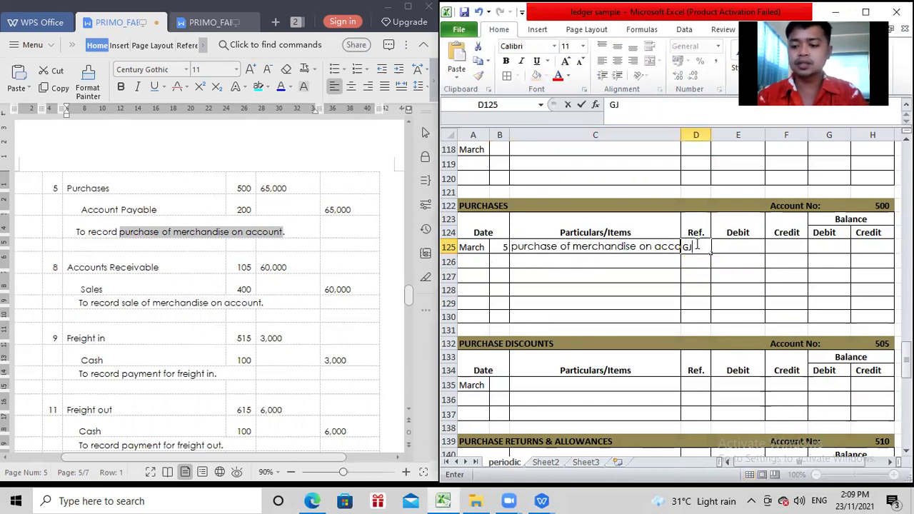
text(-1)
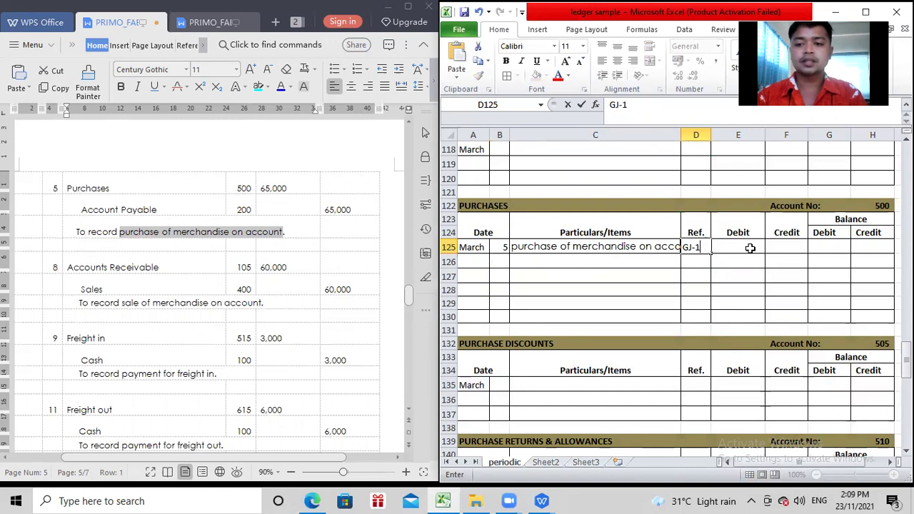
click(749, 247)
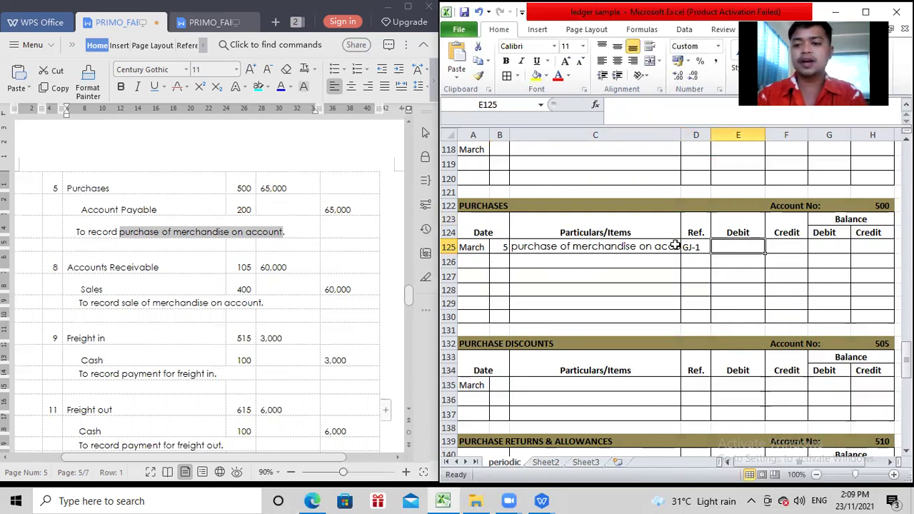
- Complete the 65,000 Purchases debit in row 125
text(65000)
key(Return)
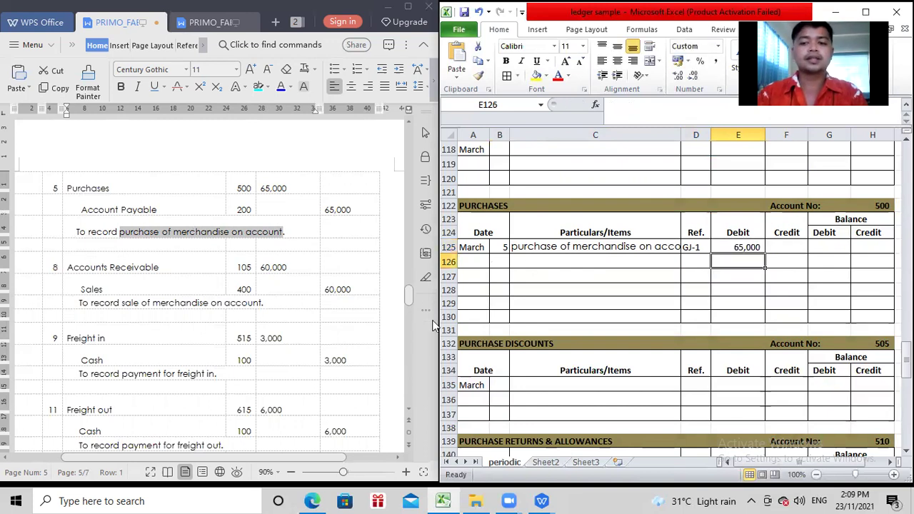
click(124, 204)
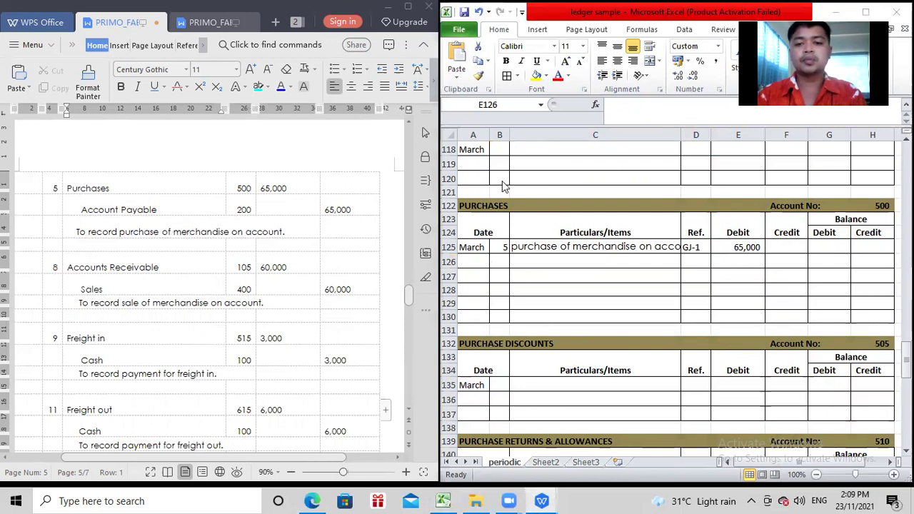
click(523, 184)
scroll(519, 186, up, 5)
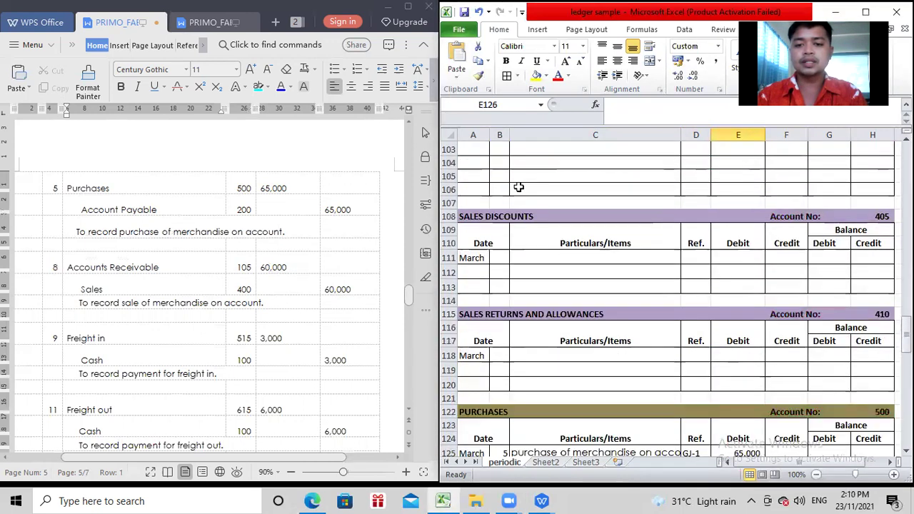
scroll(520, 186, up, 13)
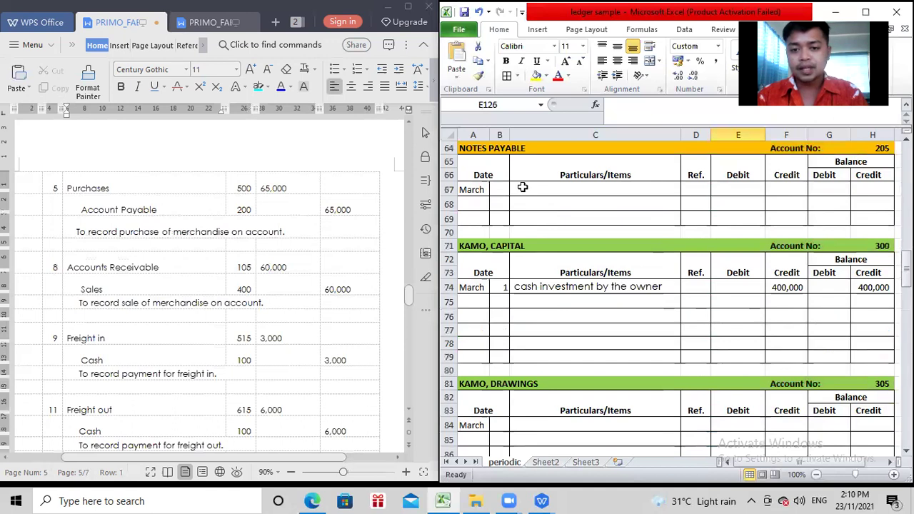
scroll(522, 187, up, 5)
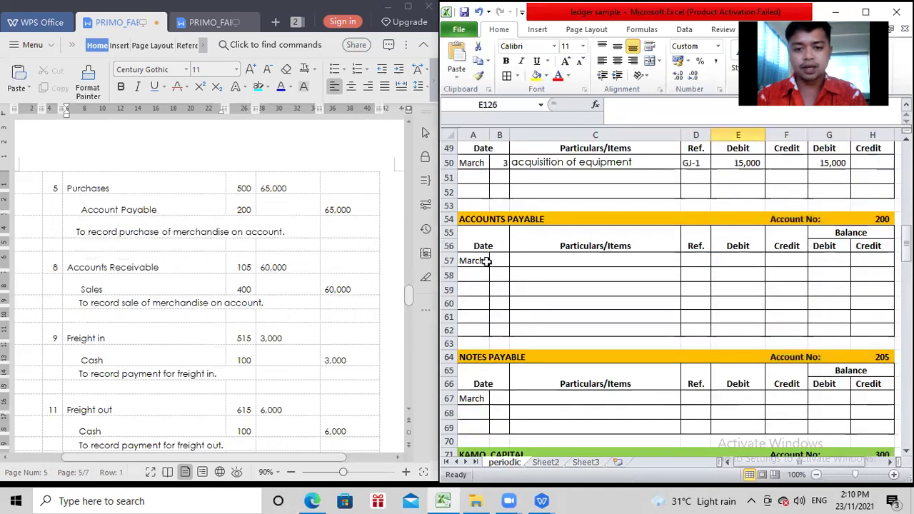
- Enter day 5, 'purchase of merchandise on account' and GJ-1 in Accounts Payable row 57
click(485, 261)
click(503, 262)
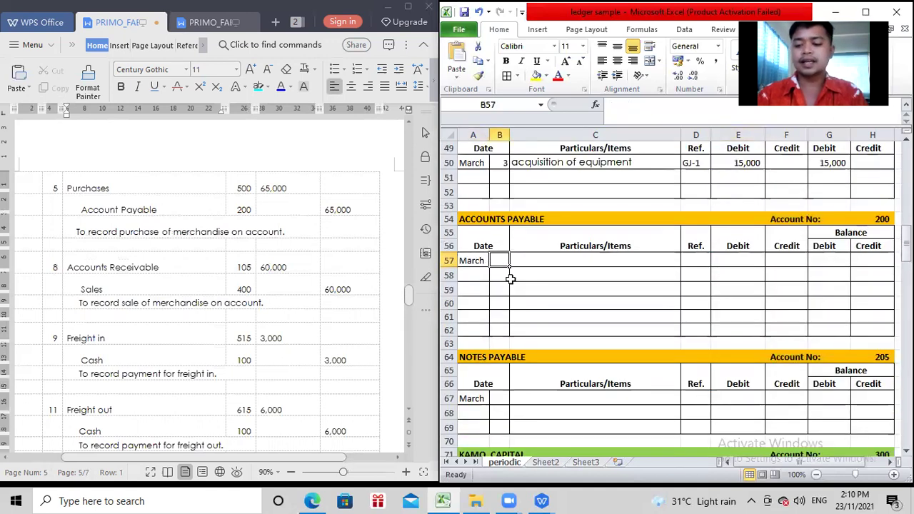
text(5)
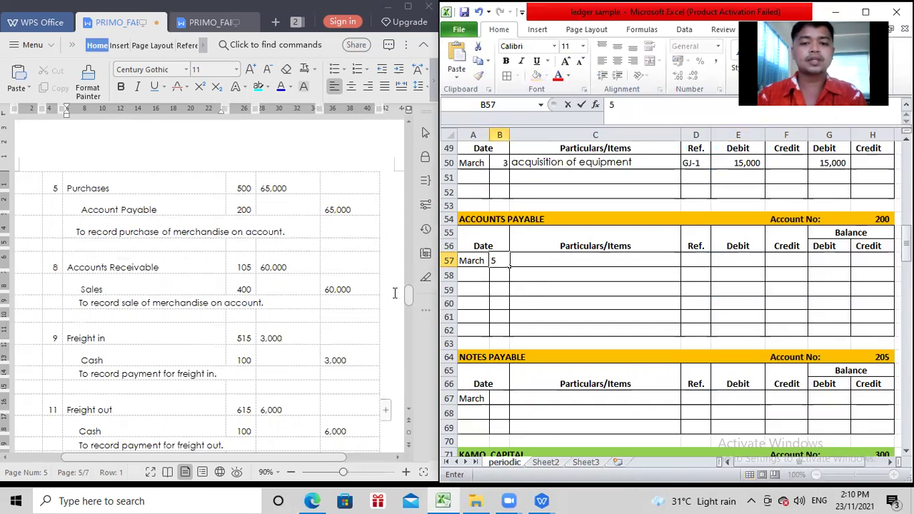
click(119, 231)
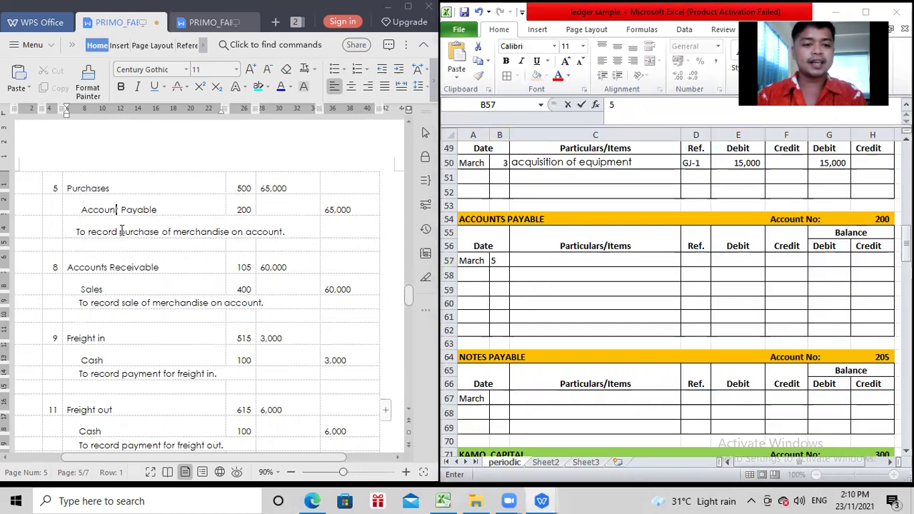
drag(119, 231, 285, 233)
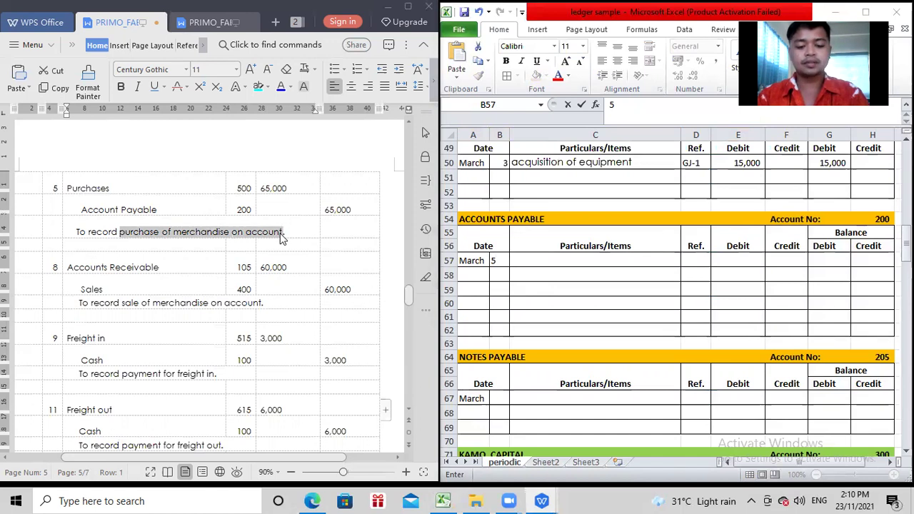
click(529, 263)
click(529, 263)
key(ctrl+v)
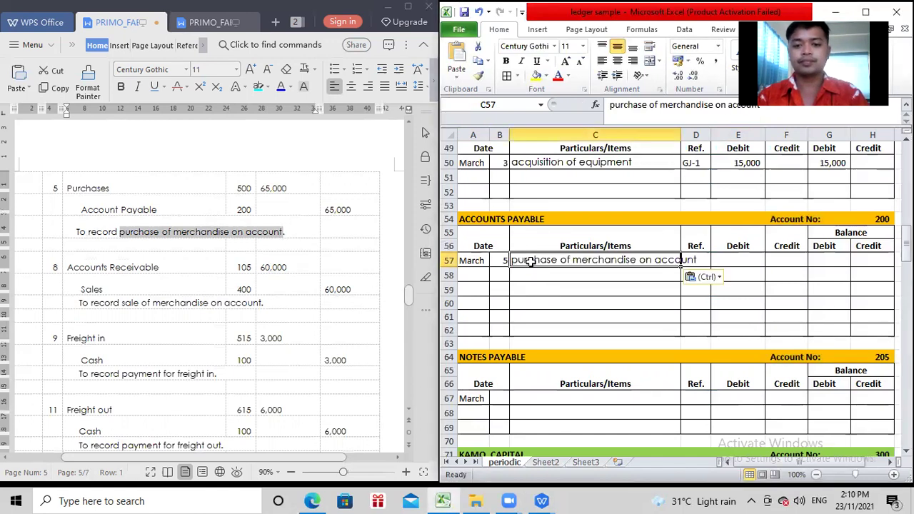
click(691, 259)
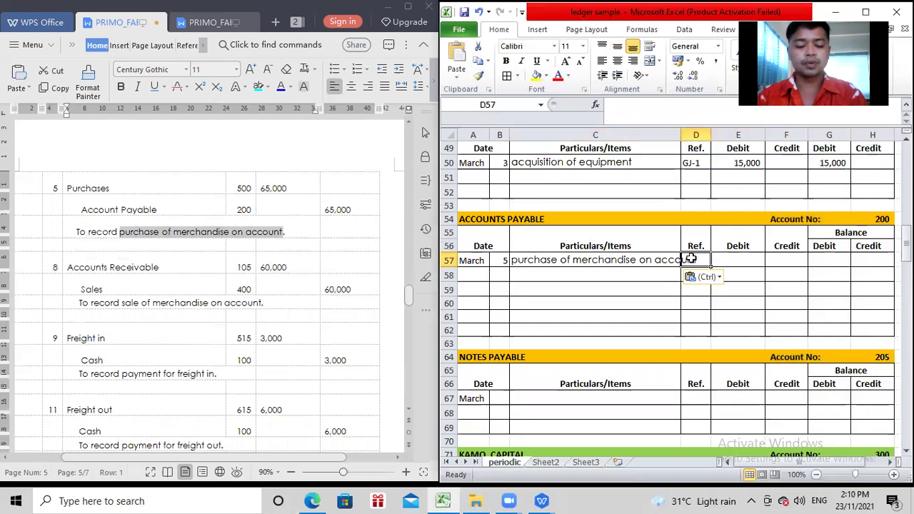
click(698, 164)
key(ctrl+c)
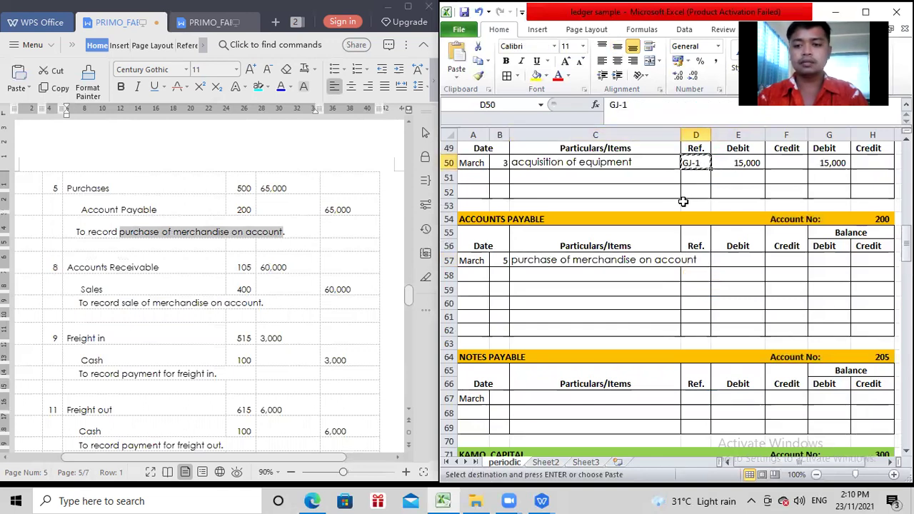
click(696, 261)
key(ctrl+v)
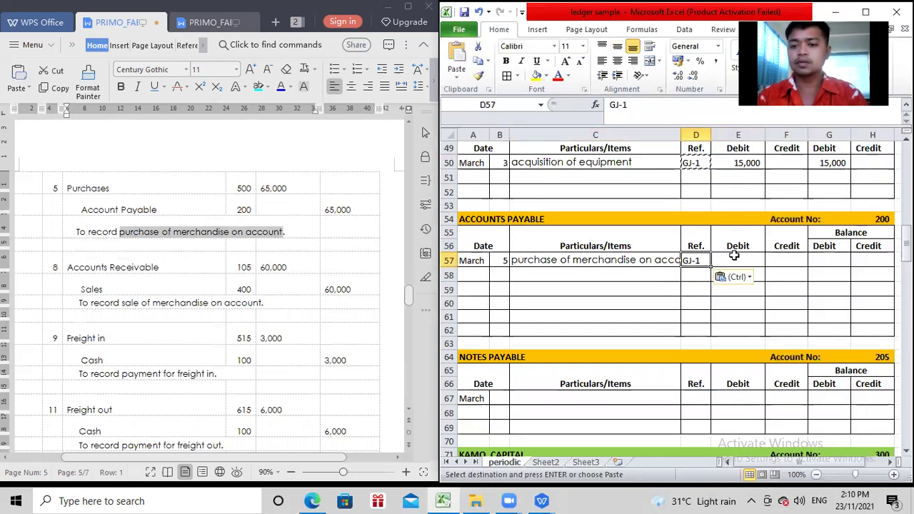
- Enter a 65,000 credit in F57 and a 65,000 credit balance in H57
click(734, 257)
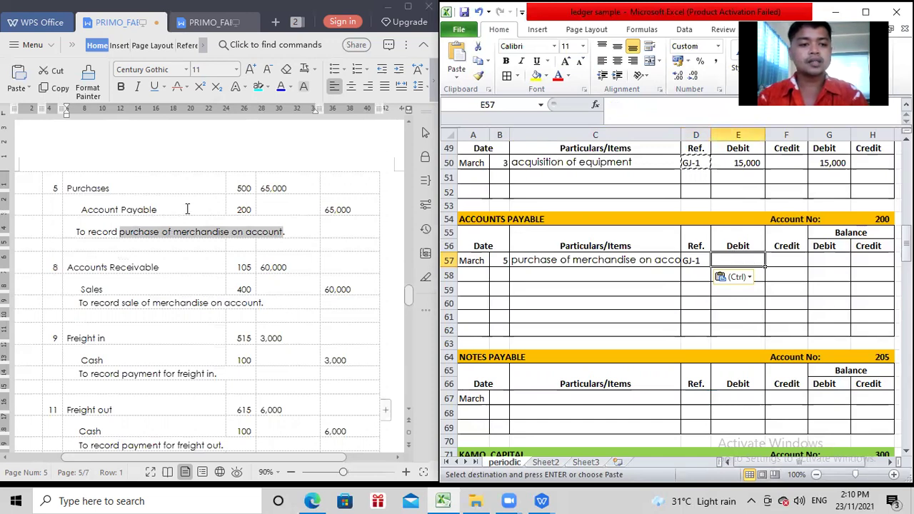
click(784, 259)
text(65)
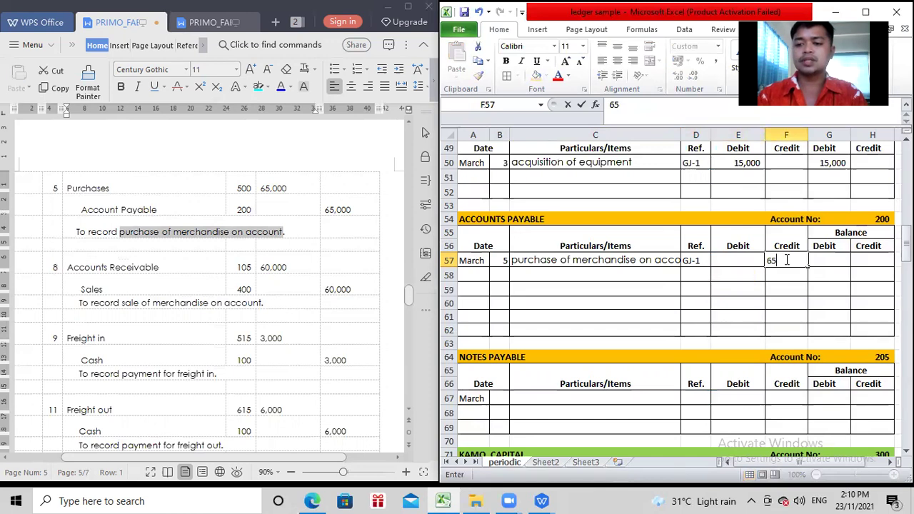
text(,0000)
key(Return)
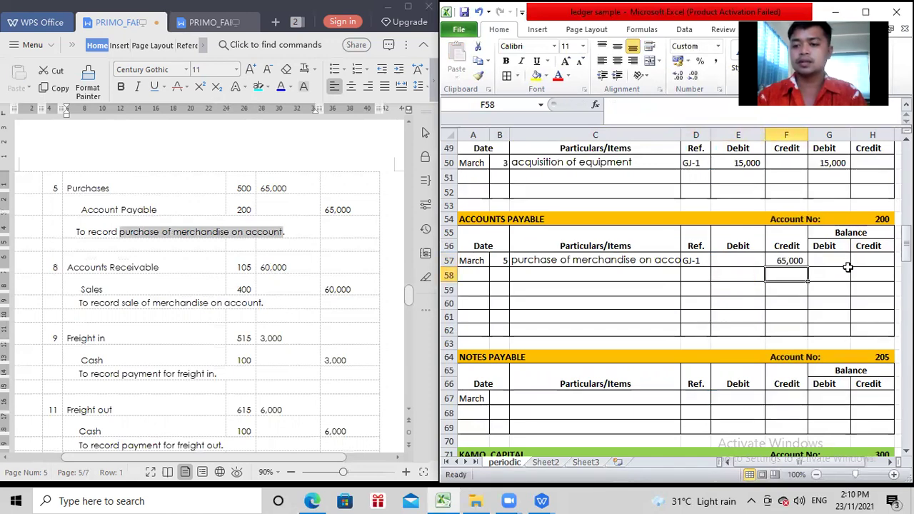
click(862, 262)
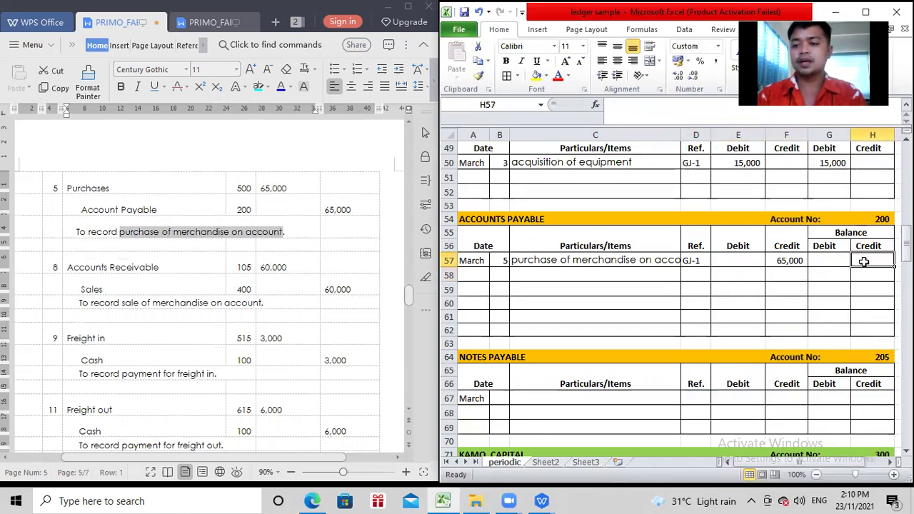
text(65,)
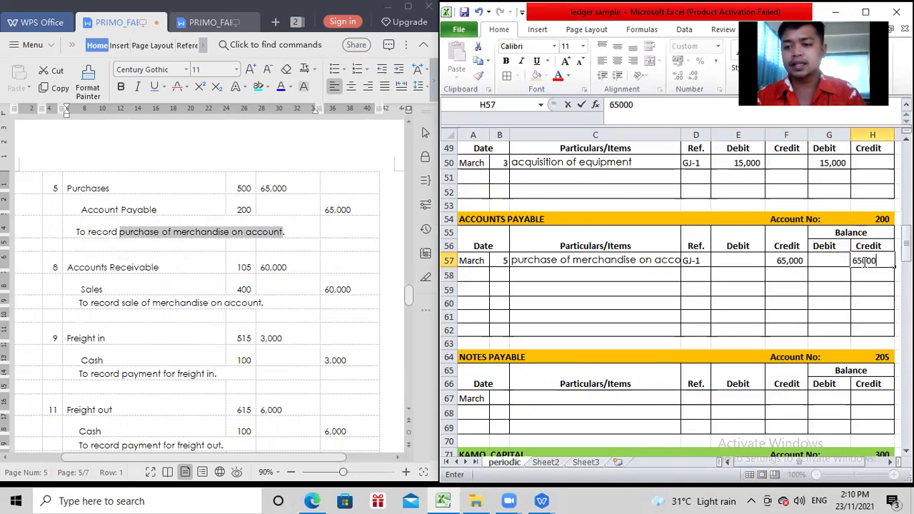
text(000)
key(Return)
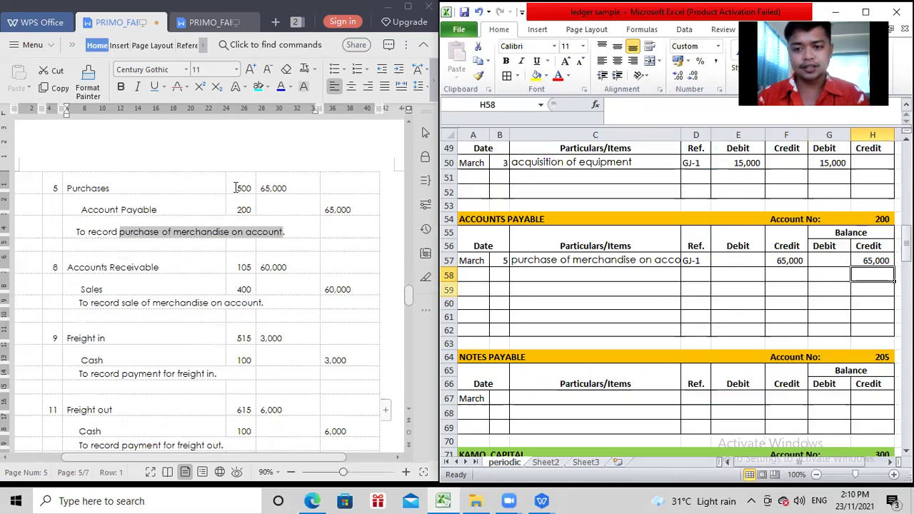
- Scroll up to the Cash ledger and select G17 at its end
click(612, 188)
scroll(613, 188, up, 7)
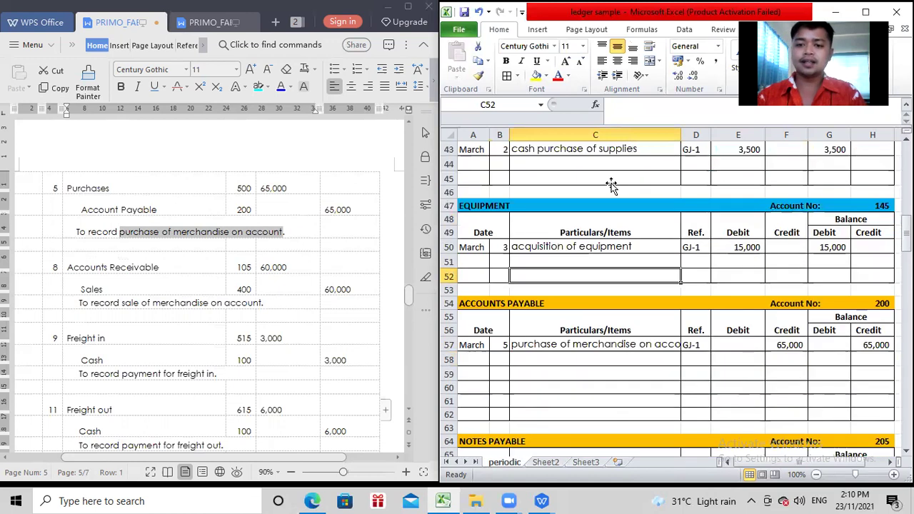
scroll(612, 185, up, 4)
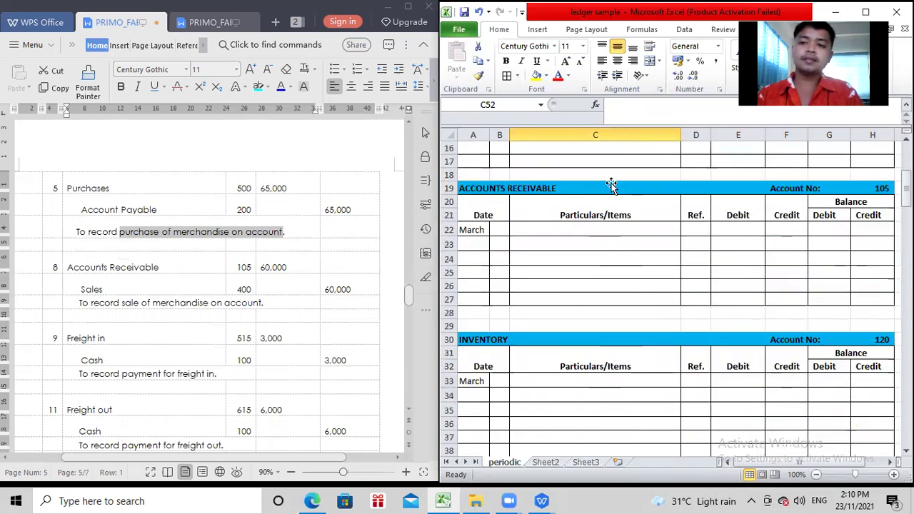
scroll(611, 185, up, 5)
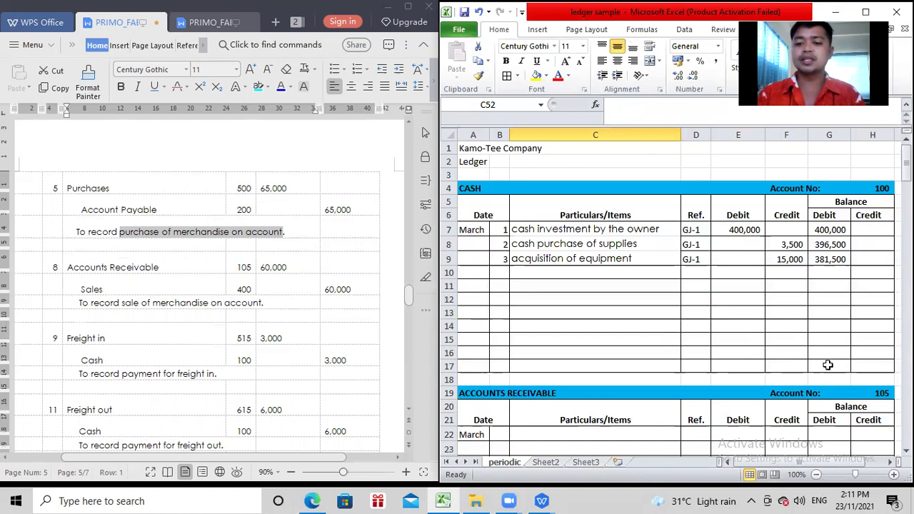
click(828, 364)
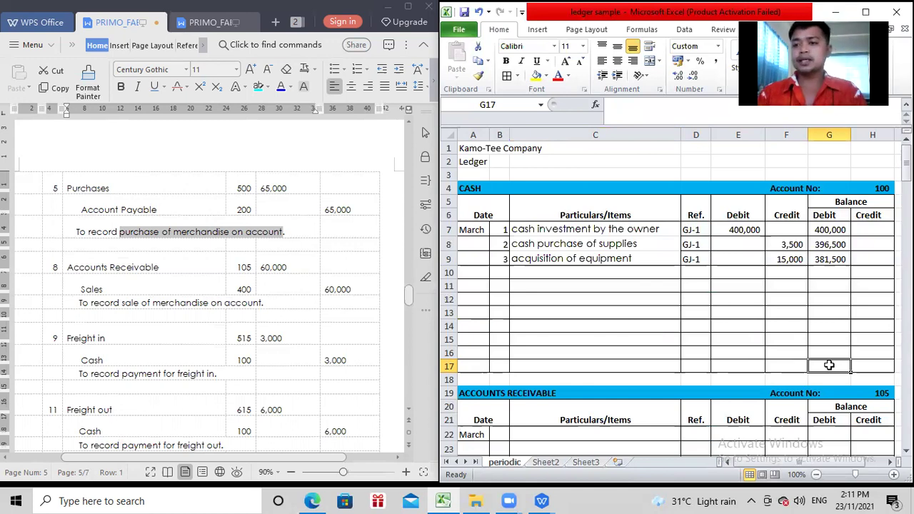
- Scroll the WPS journal back to the top of GJ-1, at the 400,000 cash investment line
click(168, 191)
scroll(169, 190, up, 3)
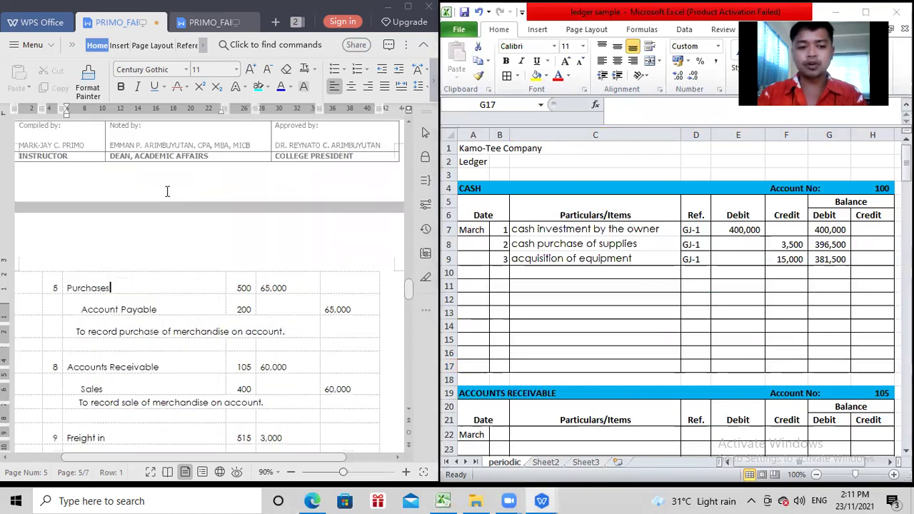
scroll(167, 189, down, 9)
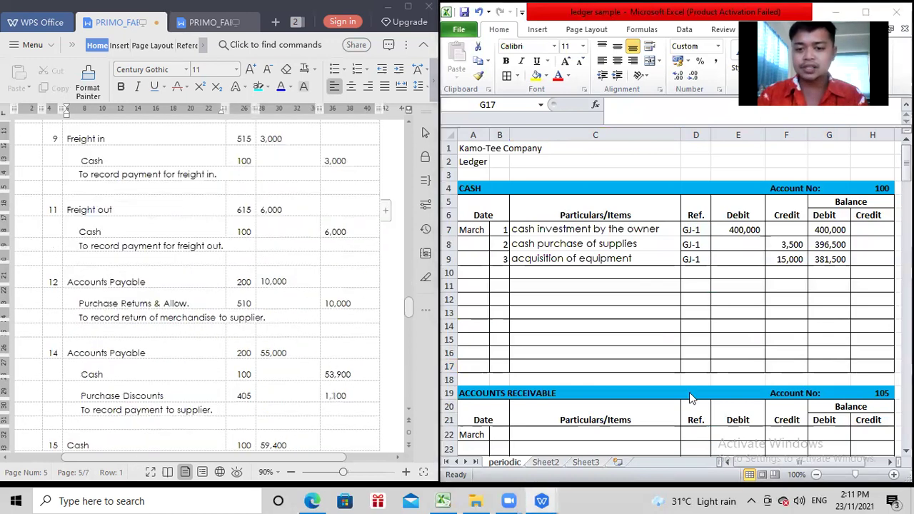
click(527, 397)
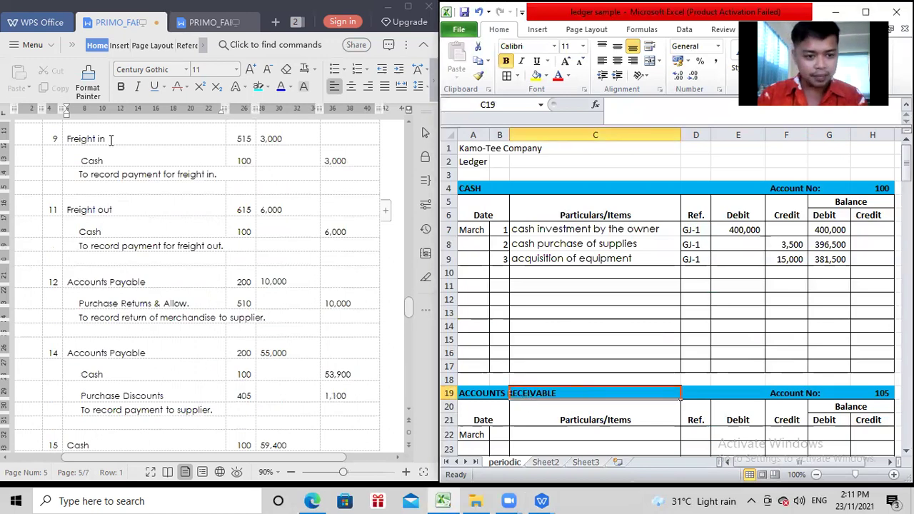
scroll(126, 357, down, 1)
scroll(116, 382, up, 1)
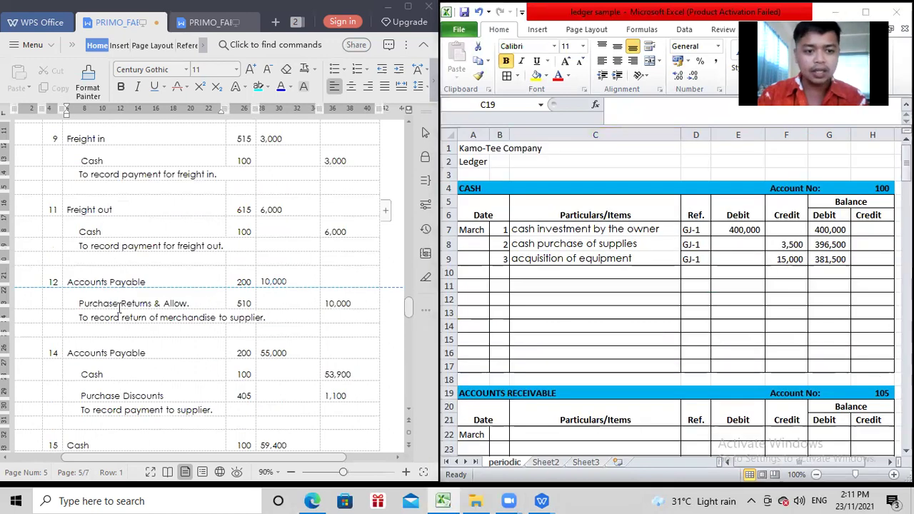
click(115, 299)
scroll(114, 299, down, 5)
scroll(115, 300, down, 3)
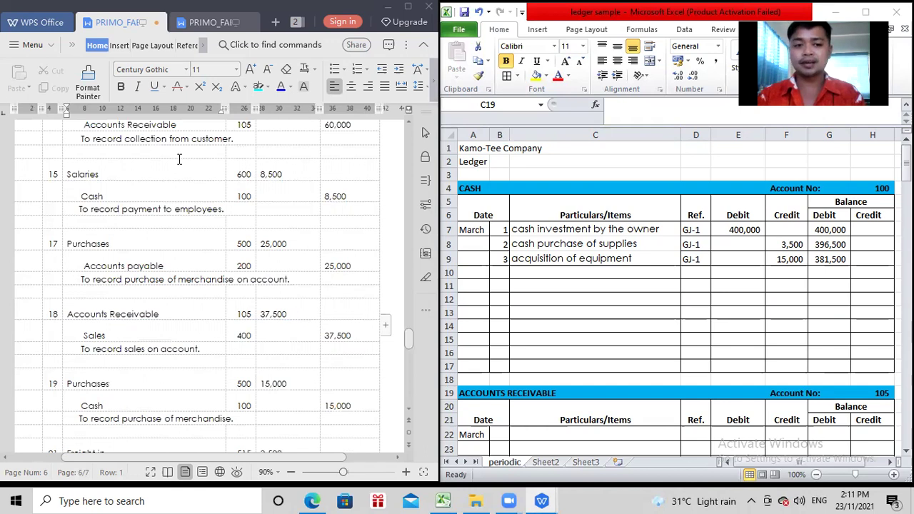
scroll(179, 159, up, 3)
scroll(179, 158, up, 9)
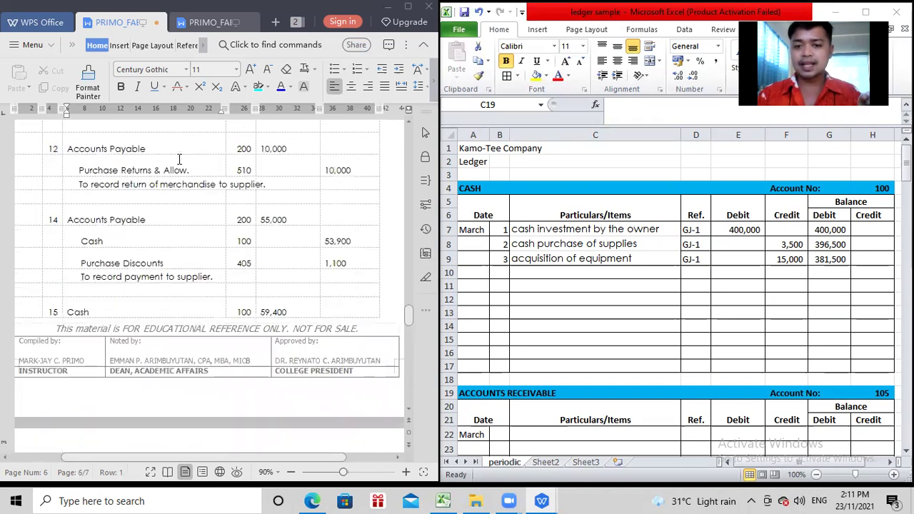
scroll(179, 158, up, 12)
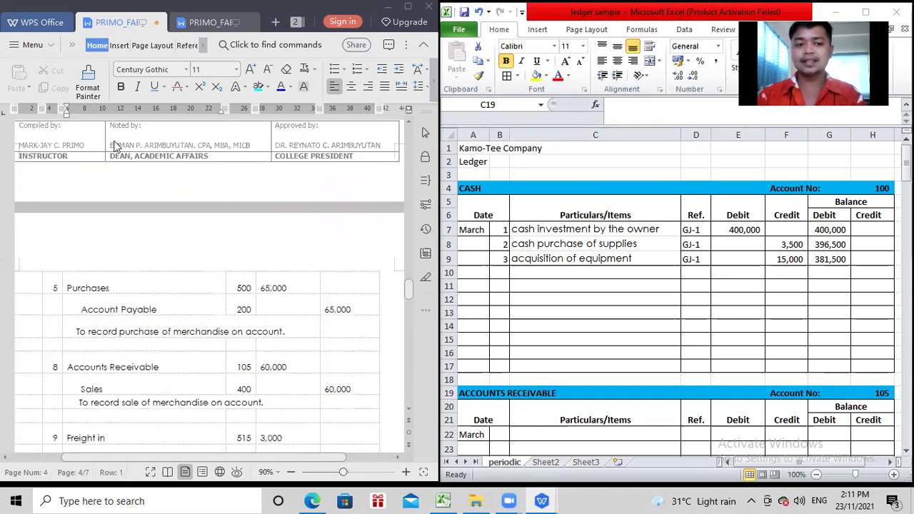
scroll(118, 213, up, 1)
click(72, 255)
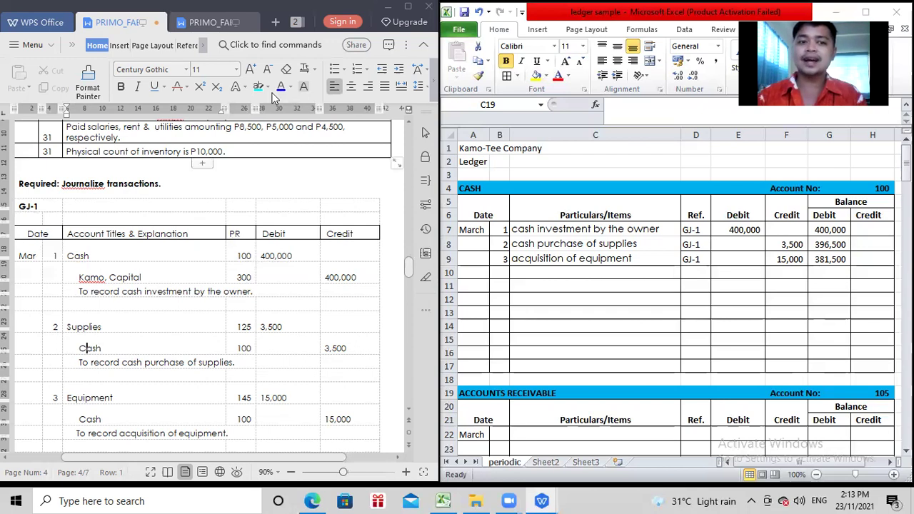
- Switch to the second PRIMO document and select the Kamo-Tee Company trial balance picture
click(173, 25)
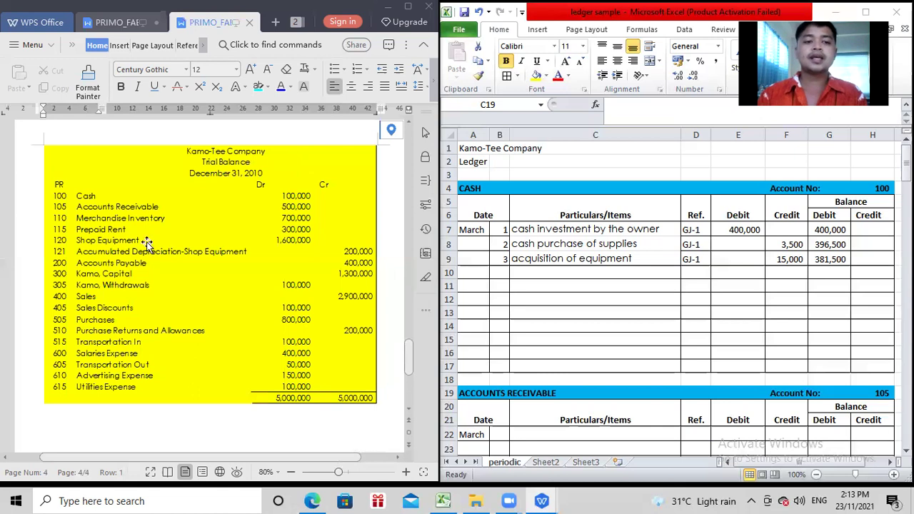
click(826, 363)
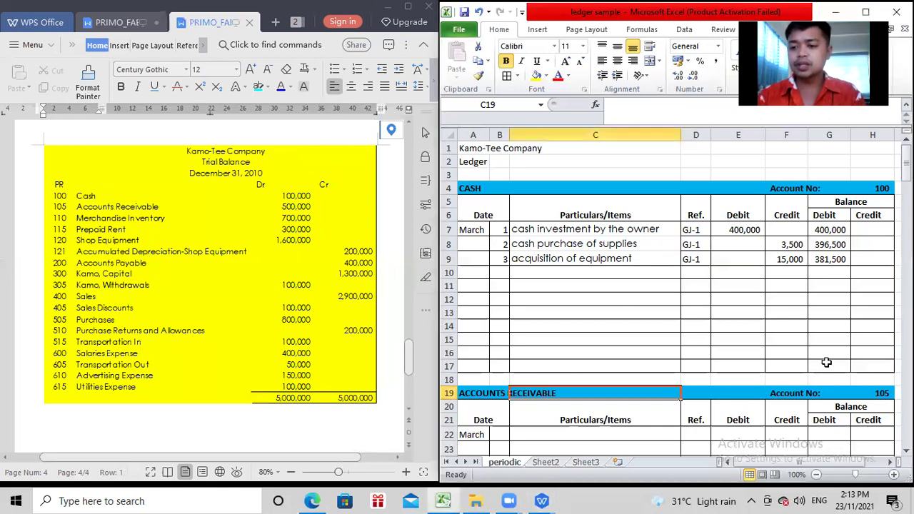
click(826, 363)
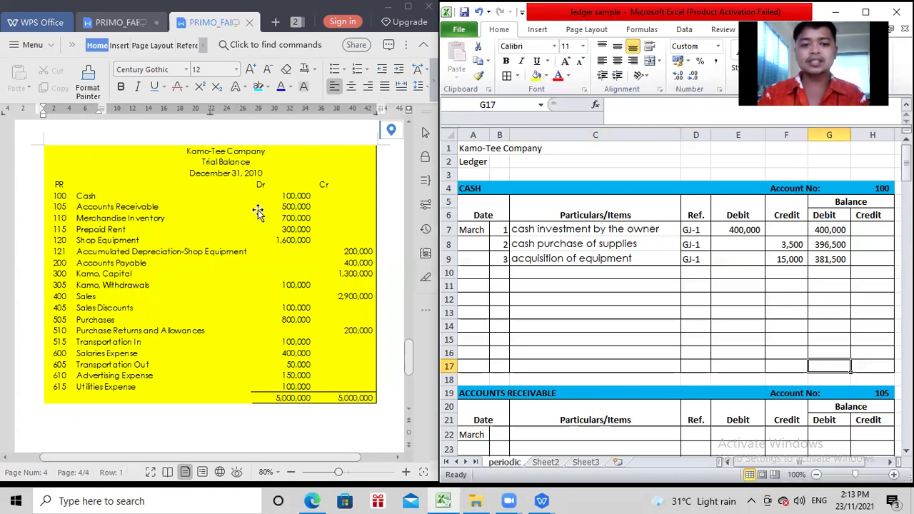
click(297, 197)
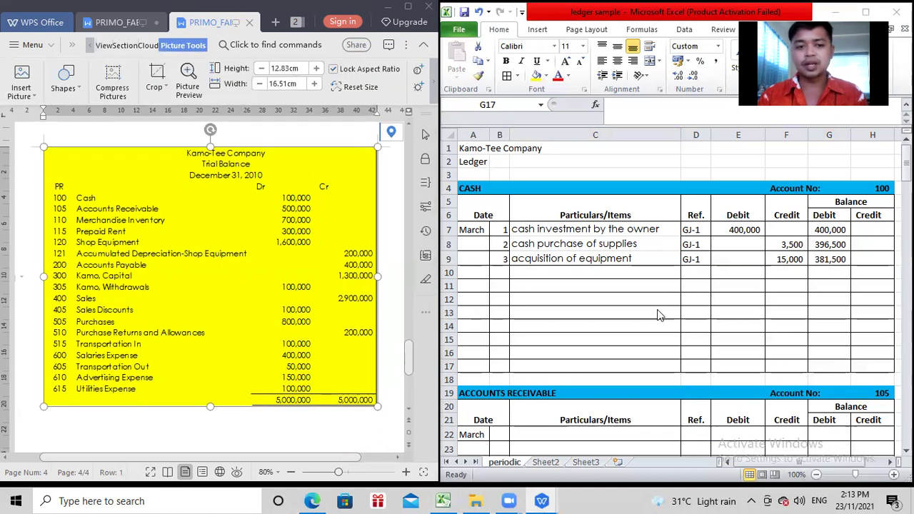
- Scroll Excel to the Accounts Receivable ledger (account 105) and check its balance cells G22, H22, H27
click(697, 358)
scroll(695, 356, down, 5)
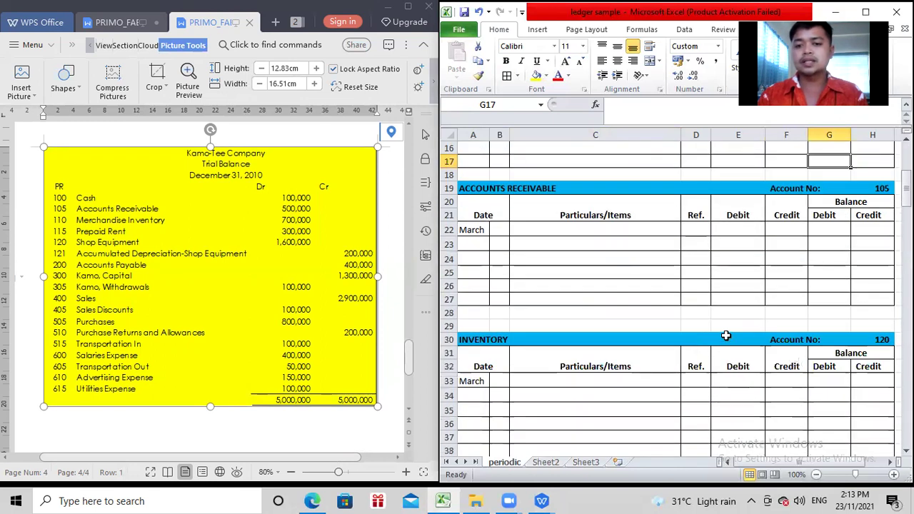
click(821, 304)
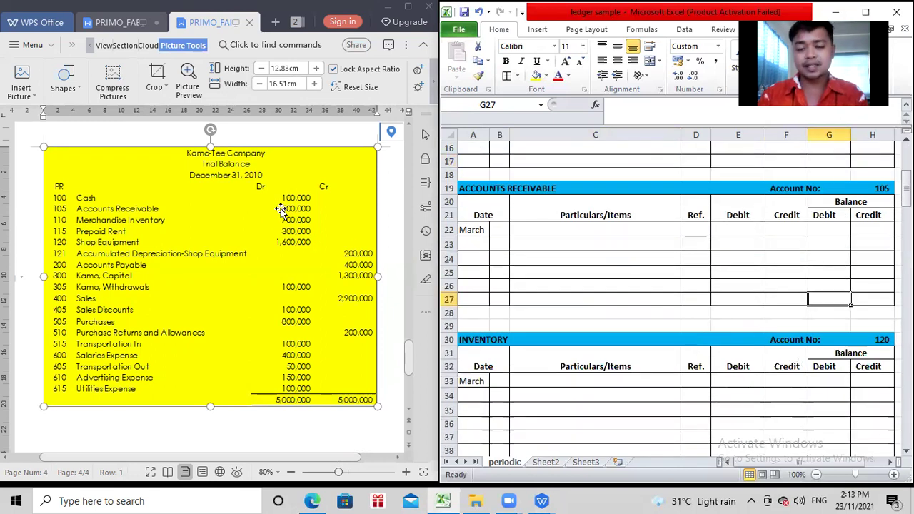
click(309, 209)
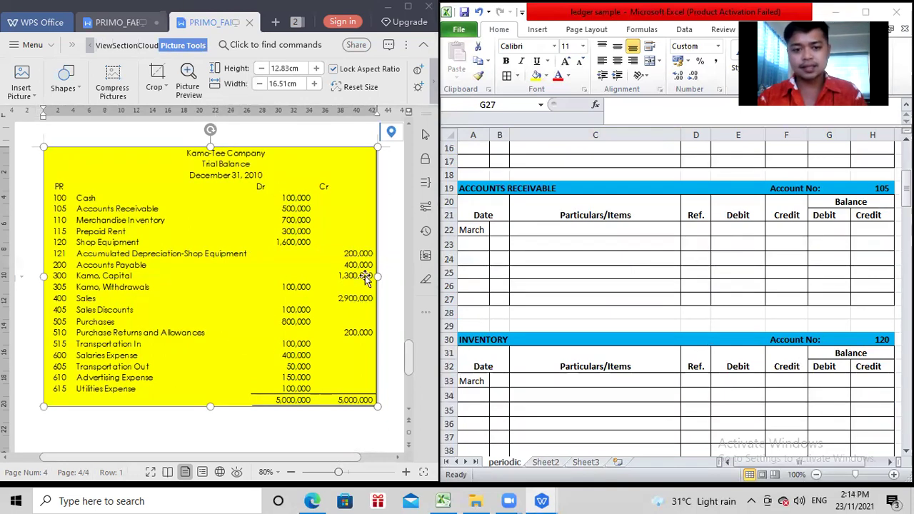
click(829, 224)
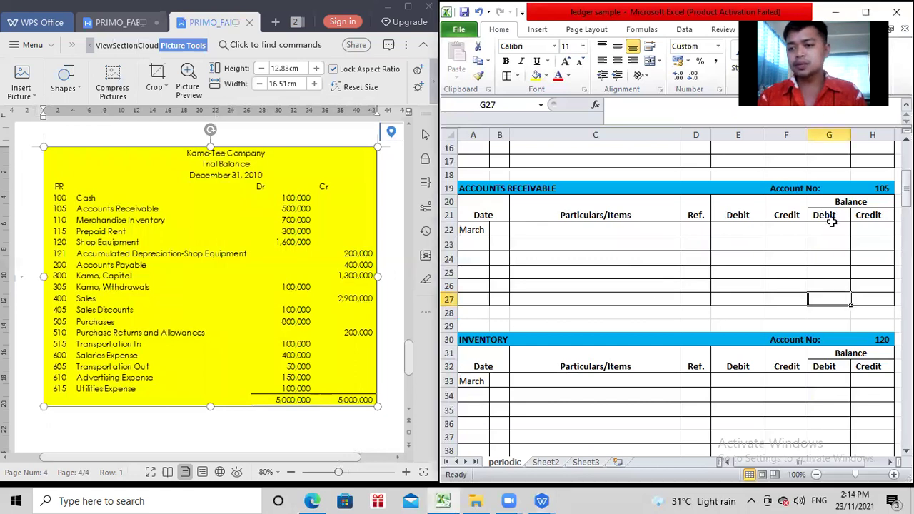
click(830, 229)
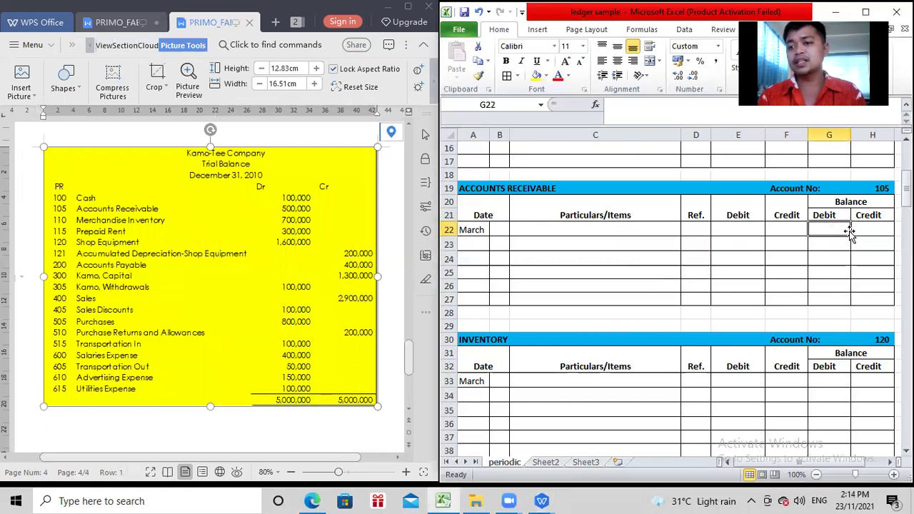
click(872, 226)
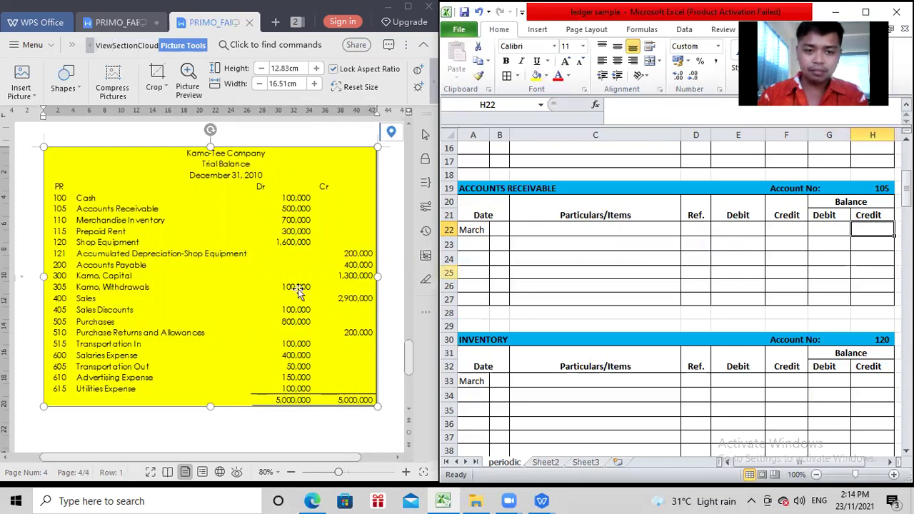
click(862, 304)
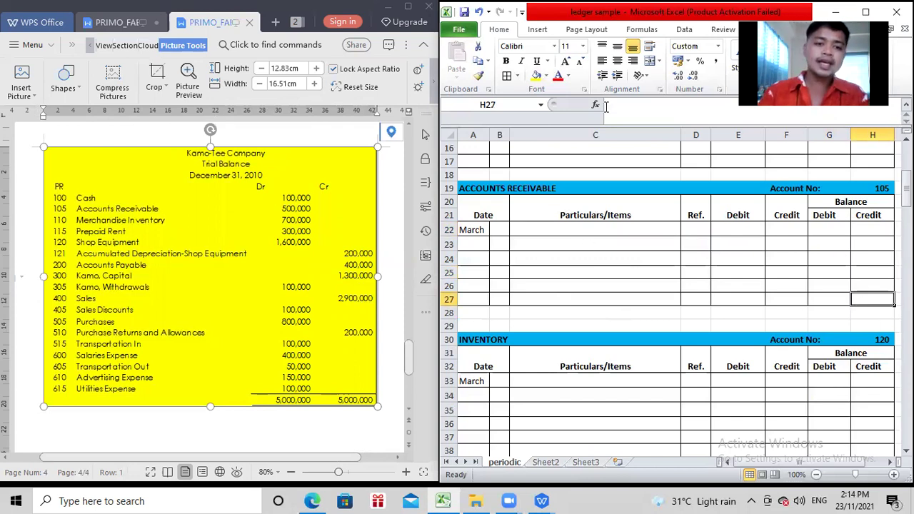
click(277, 400)
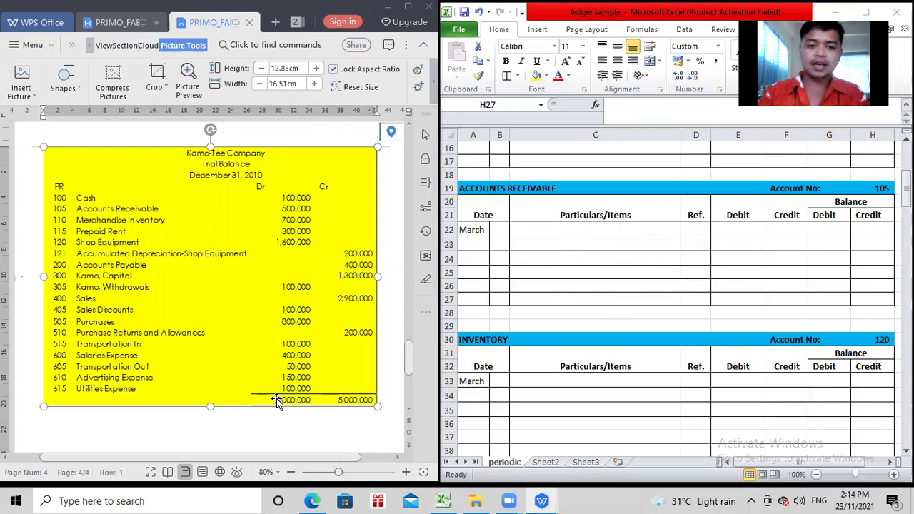